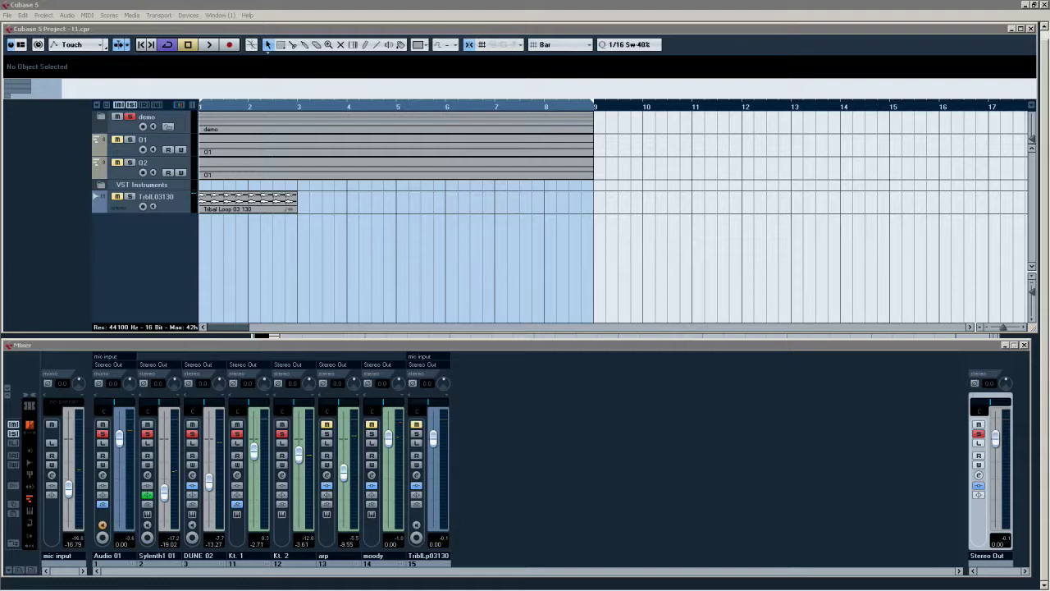
Step: Check the DUNE 02 part in the Key Editor, then expand the mixer to show the channel inserts
{"action": "left_click", "coordinate": [320, 334]}
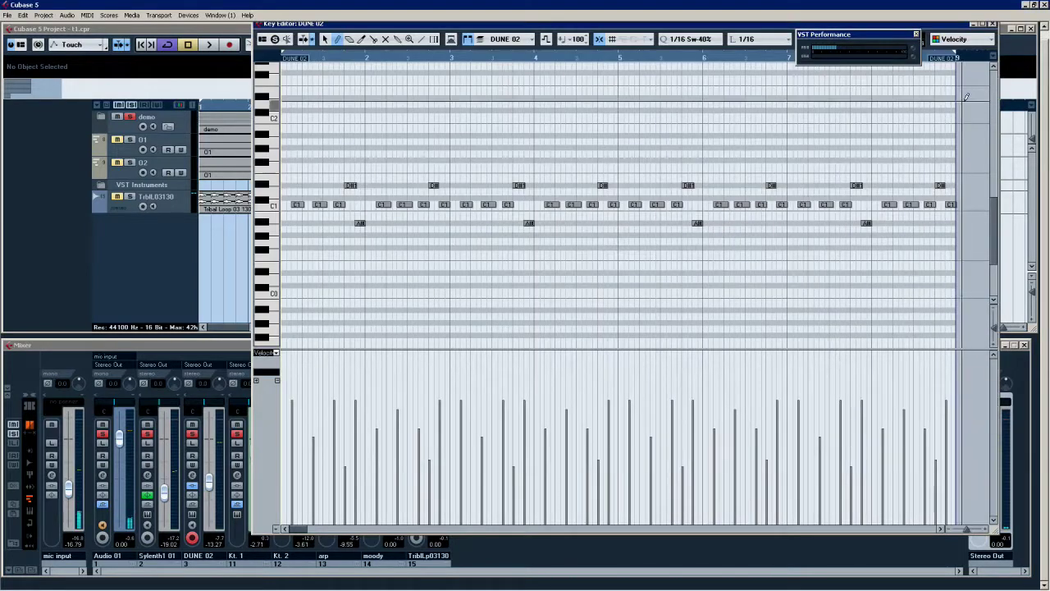
{"action": "left_click", "coordinate": [990, 25]}
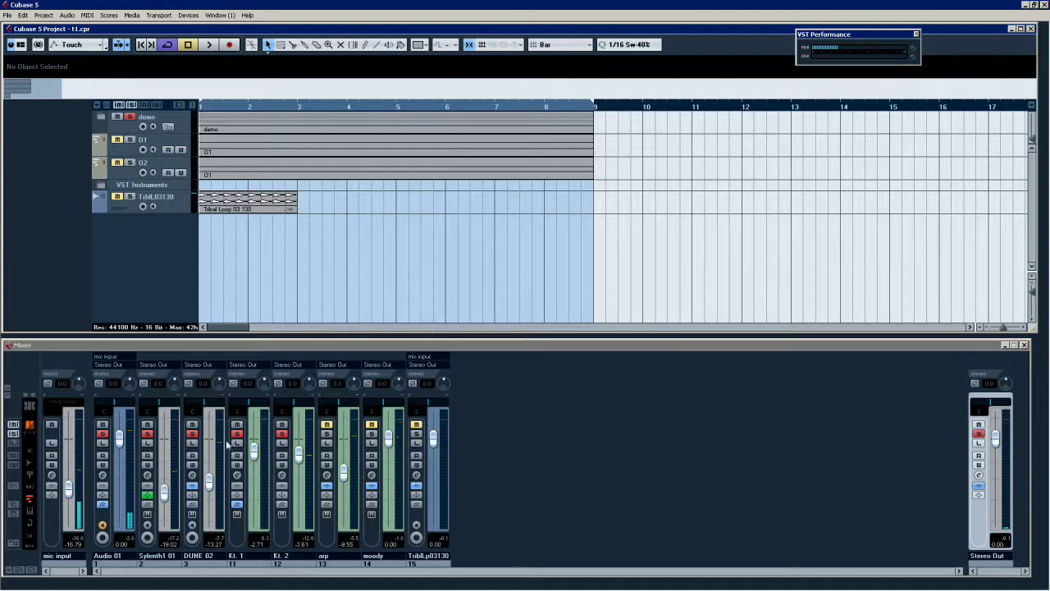
{"action": "left_click", "coordinate": [10, 402]}
{"action": "left_click", "coordinate": [9, 399]}
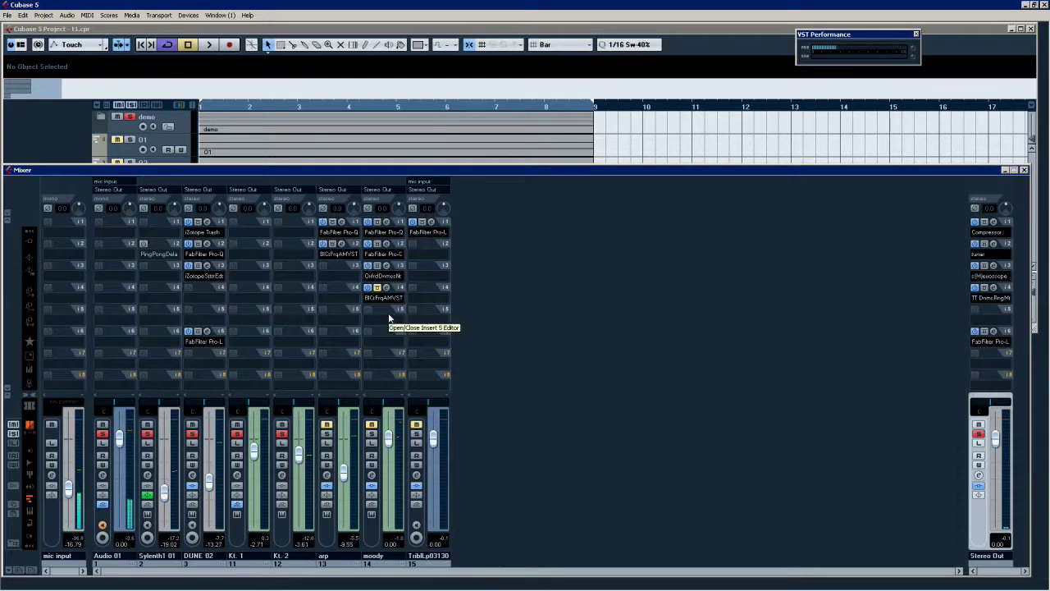
Step: Solo DUNE 02 as the only source channel and deactivate every Stereo Out insert except the Compressor
{"action": "left_click", "coordinate": [978, 434]}
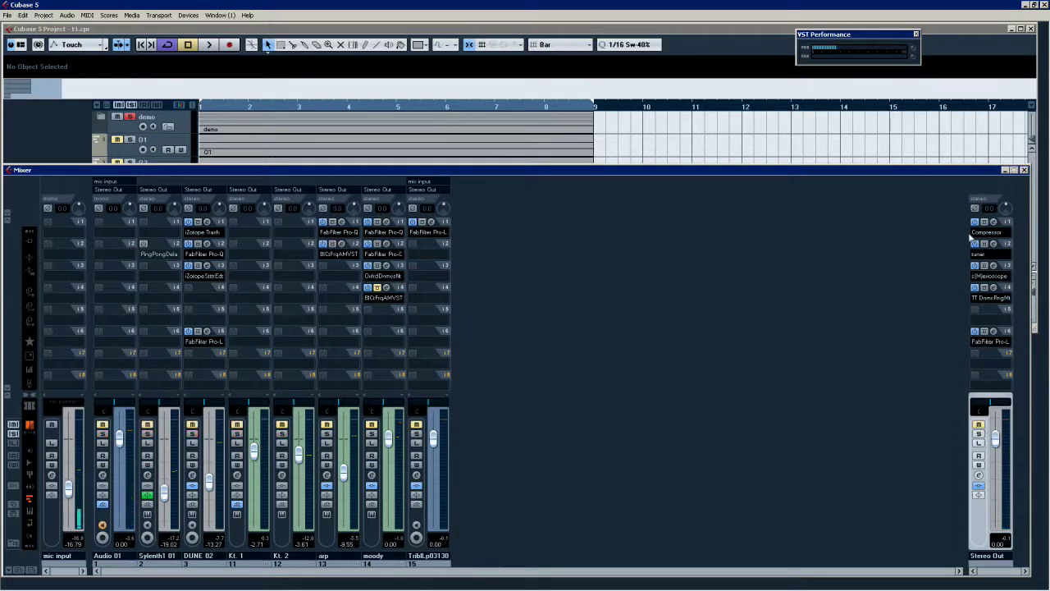
{"action": "left_click", "coordinate": [978, 487]}
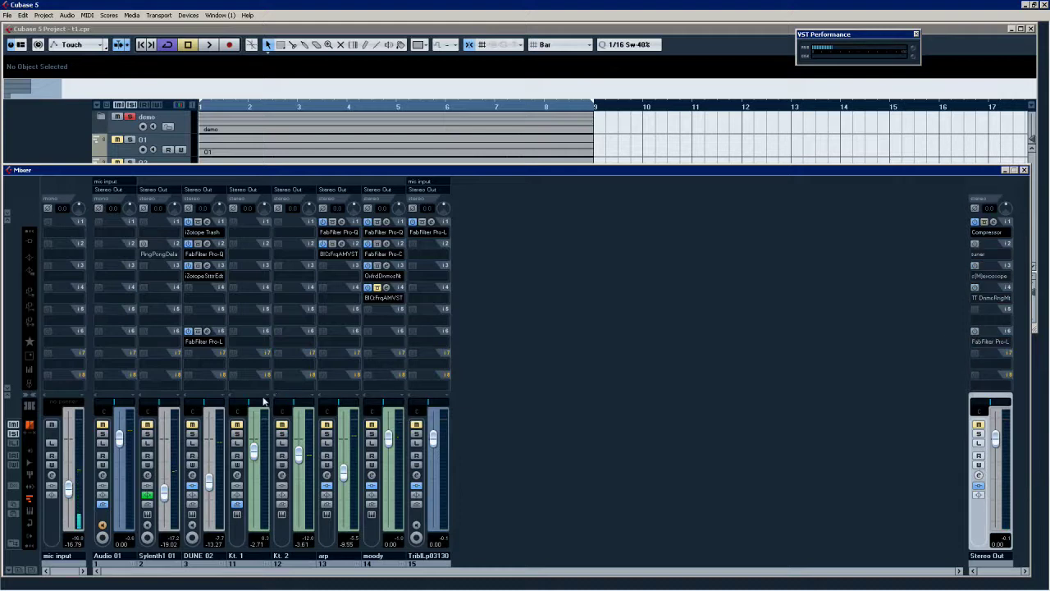
{"action": "left_click", "coordinate": [192, 434]}
Step: Deactivate all four inserts on DUNE 02: FabFilter Pro-L, iZotope Trash, FabFilter Pro-Q and the iZotope stereo editor
{"action": "left_click", "coordinate": [189, 330]}
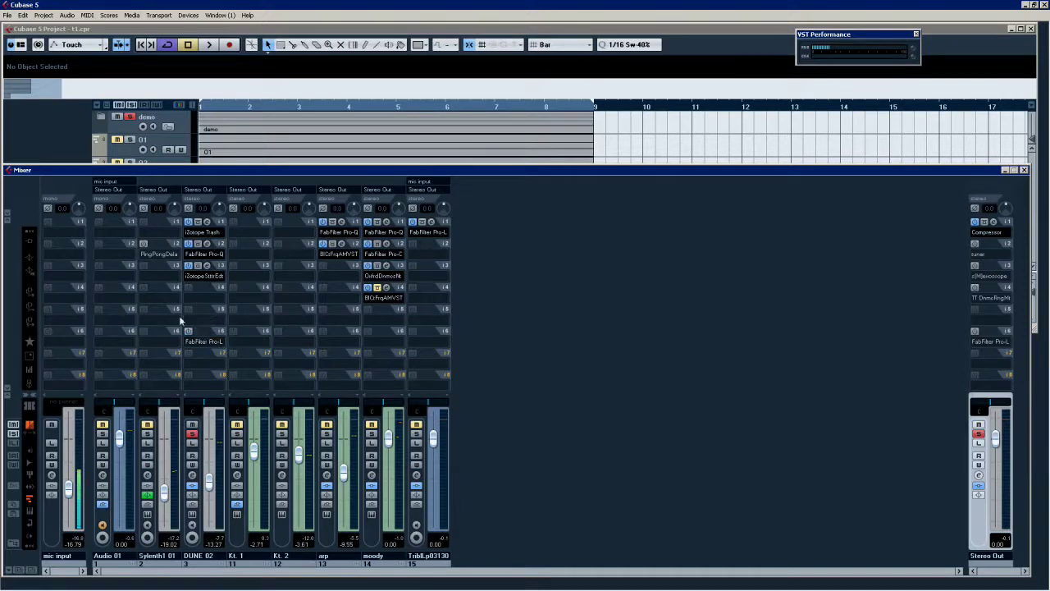
{"action": "left_click", "coordinate": [189, 223]}
{"action": "left_click", "coordinate": [189, 243]}
{"action": "left_click", "coordinate": [189, 265]}
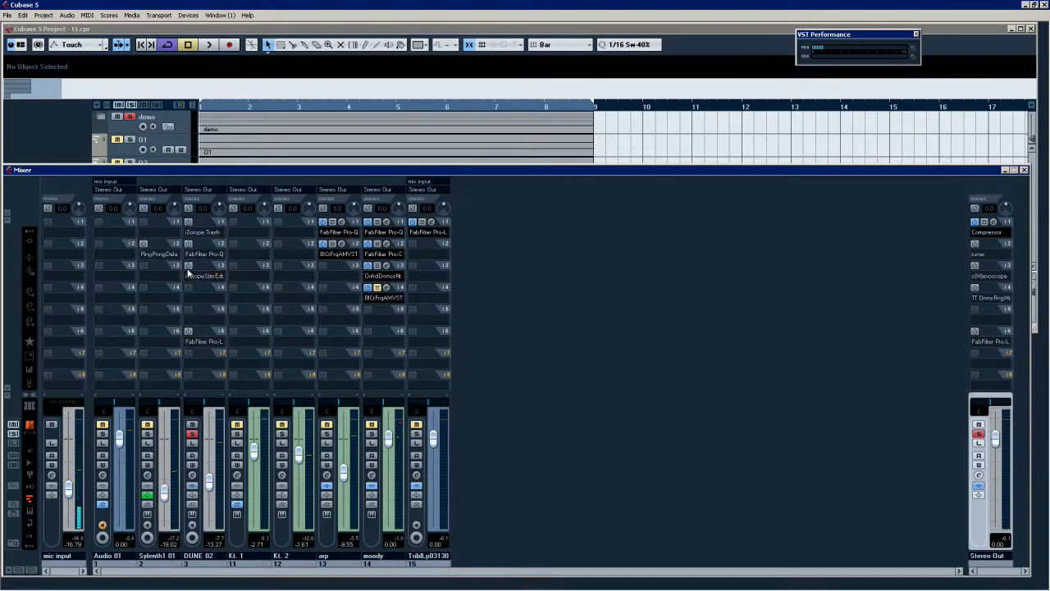
Step: Raise the DUNE 02 fader to about -3.30 dB during playback and reactivate its iZotope Trash insert
{"action": "key", "text": "space"}
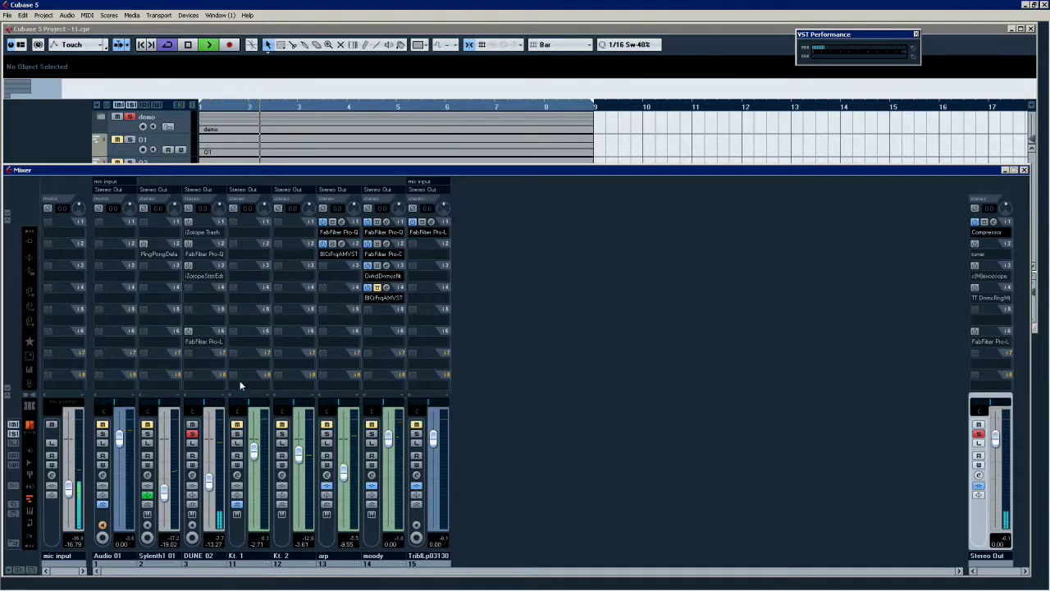
{"action": "left_click_drag", "start_coordinate": [210, 486], "coordinate": [208, 453]}
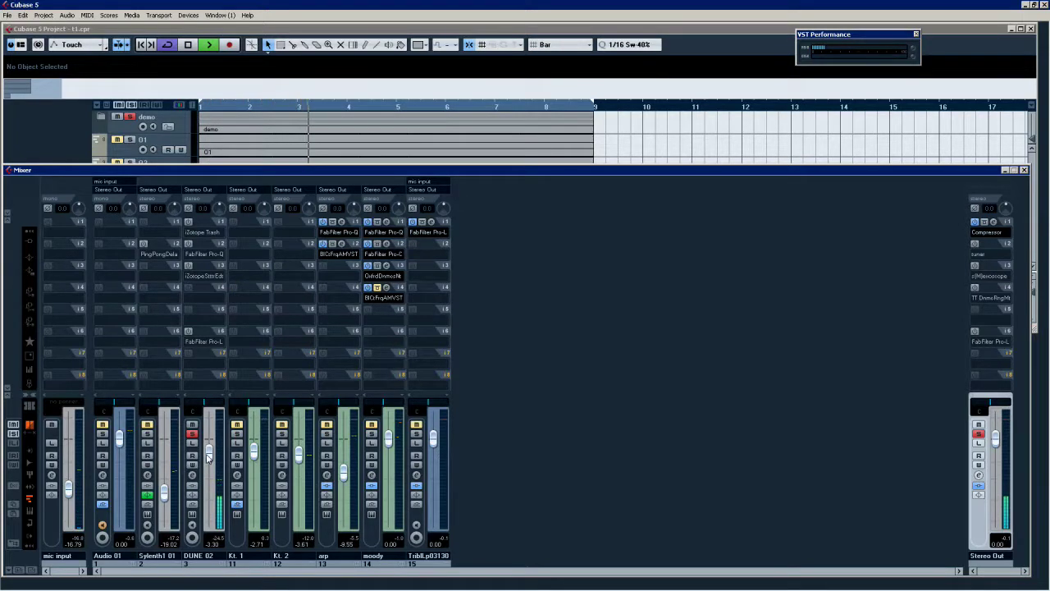
{"action": "left_click", "coordinate": [189, 222]}
{"action": "key", "text": "space"}
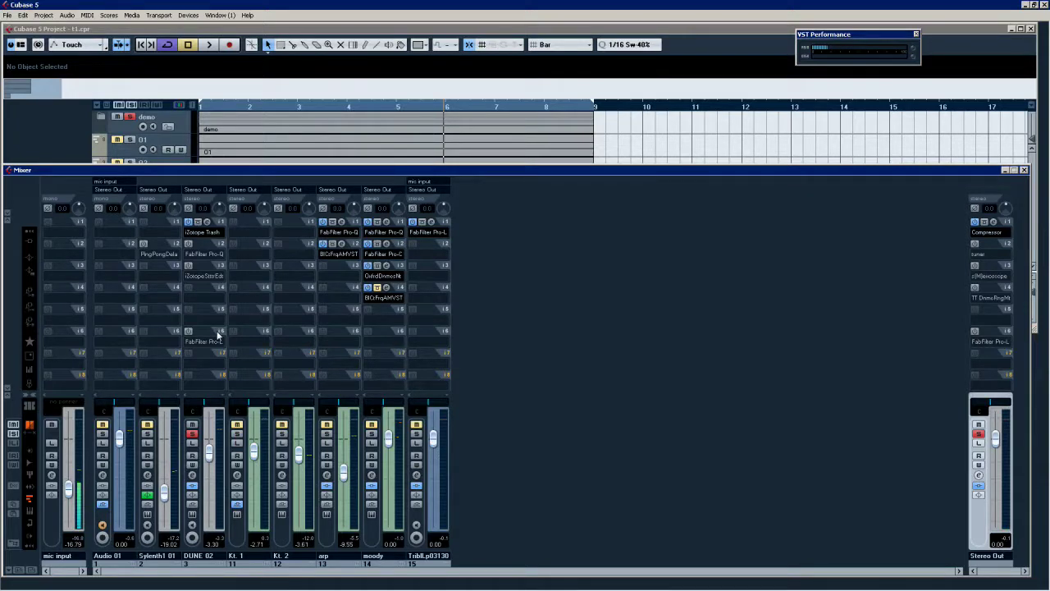
Step: Reactivate the FabFilter Pro-Q insert on DUNE 02 during playback and lower the channel fader to about -4.99 dB
{"action": "key", "text": "space"}
{"action": "left_click", "coordinate": [188, 244]}
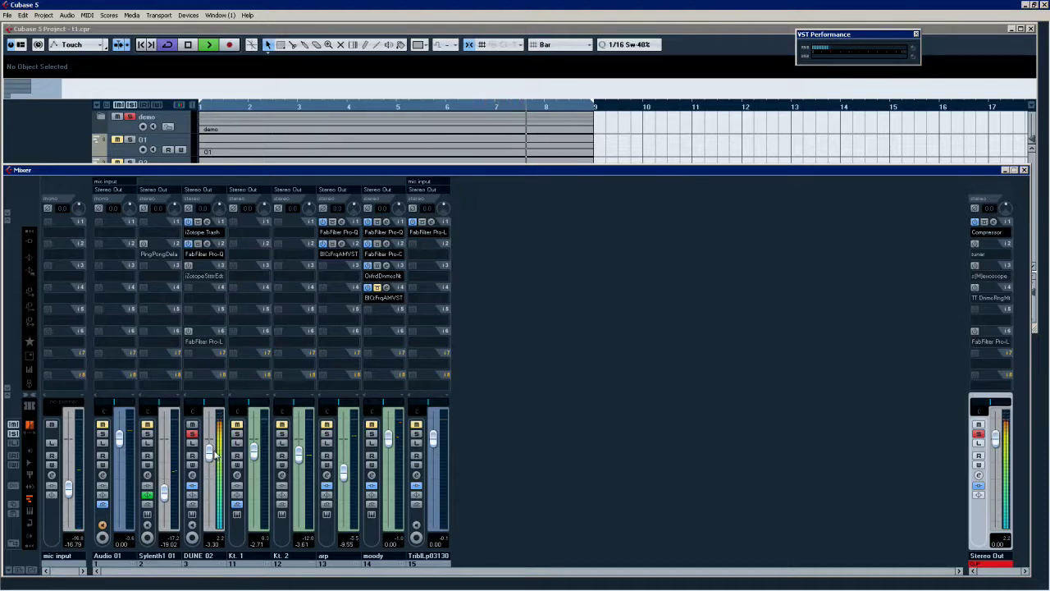
{"action": "mouse_move", "coordinate": [209, 451]}
{"action": "left_mouse_down"}
{"action": "mouse_move", "coordinate": [213, 484]}
{"action": "mouse_move", "coordinate": [211, 460]}
{"action": "left_mouse_up"}
{"action": "key", "text": "space"}
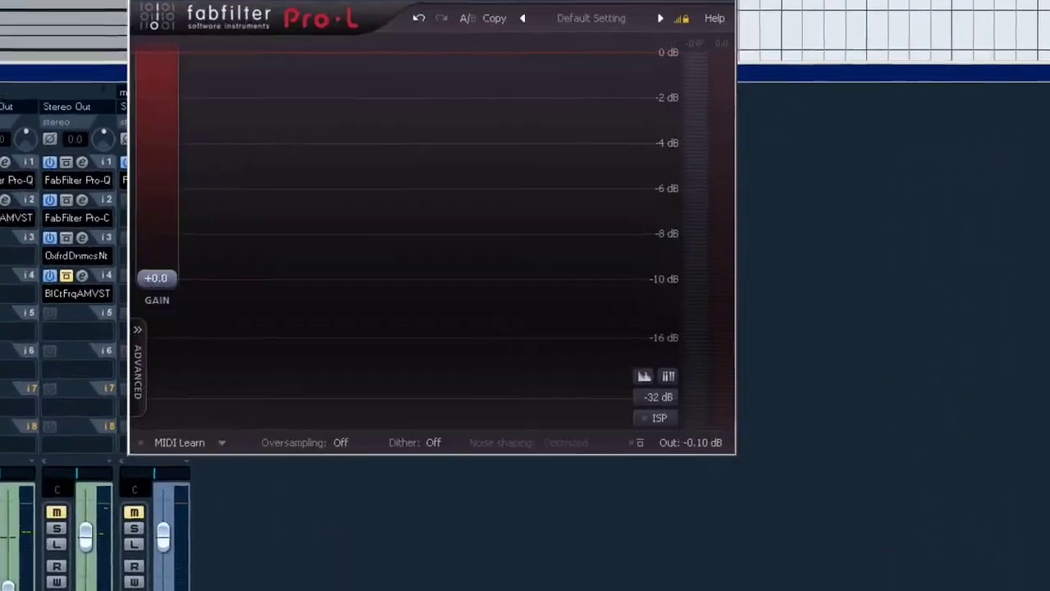
Step: Audition the limiting of DUNE 02 with FabFilter Pro-L open in insert 6, soloing Audio 01 alongside it
{"action": "left_click_drag", "start_coordinate": [443, 1], "coordinate": [572, 77]}
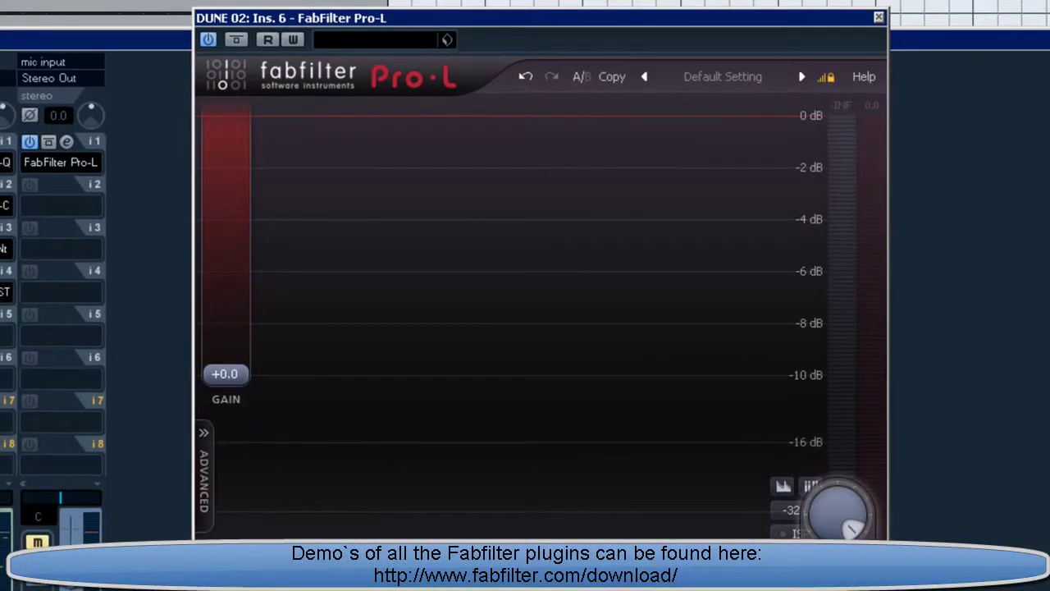
{"action": "key", "text": "space"}
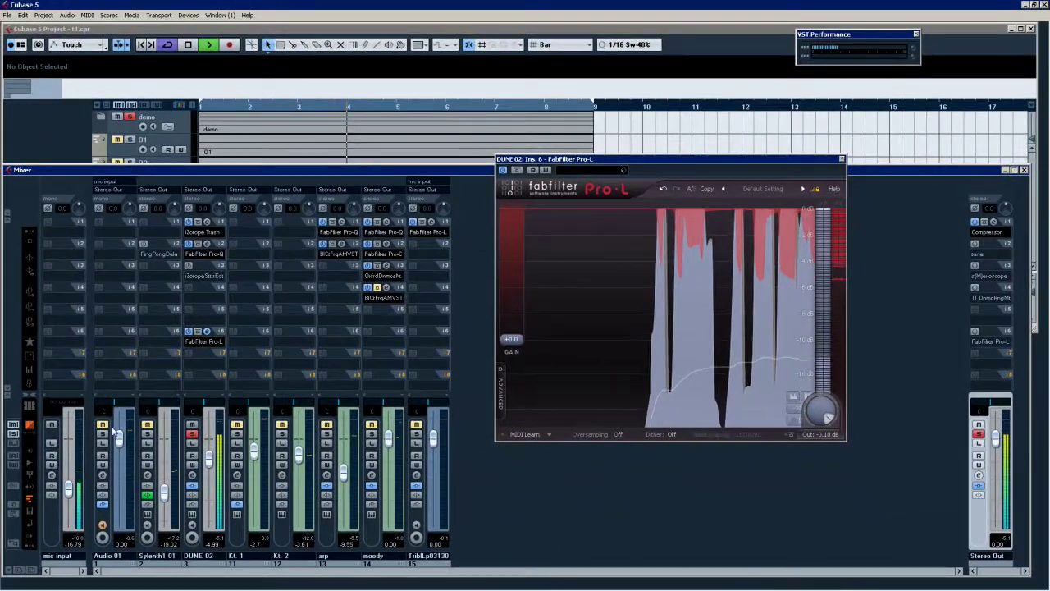
{"action": "left_click", "coordinate": [103, 434]}
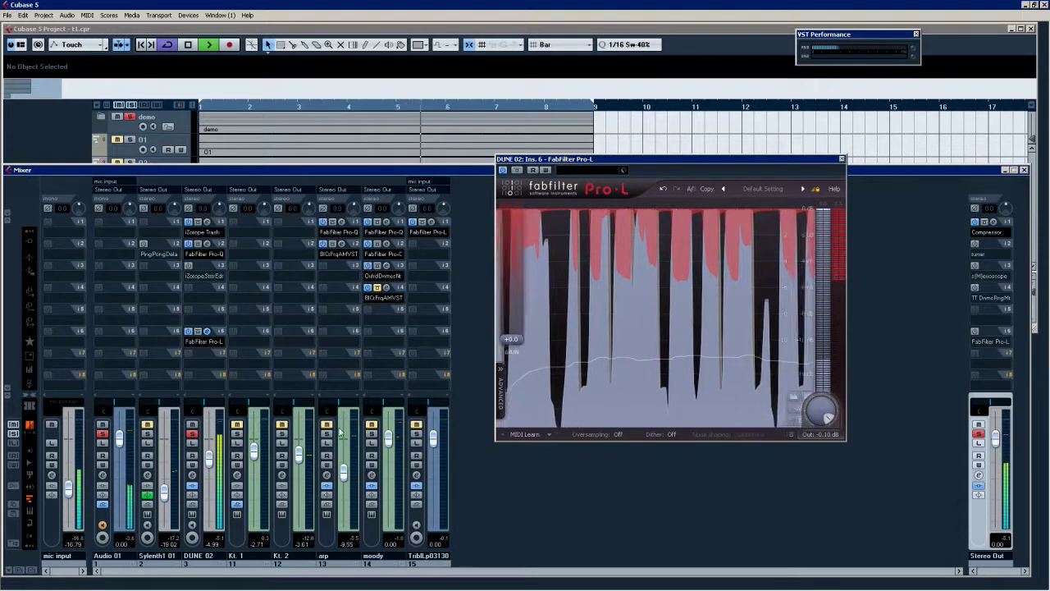
{"action": "left_click_drag", "start_coordinate": [820, 408], "coordinate": [816, 367]}
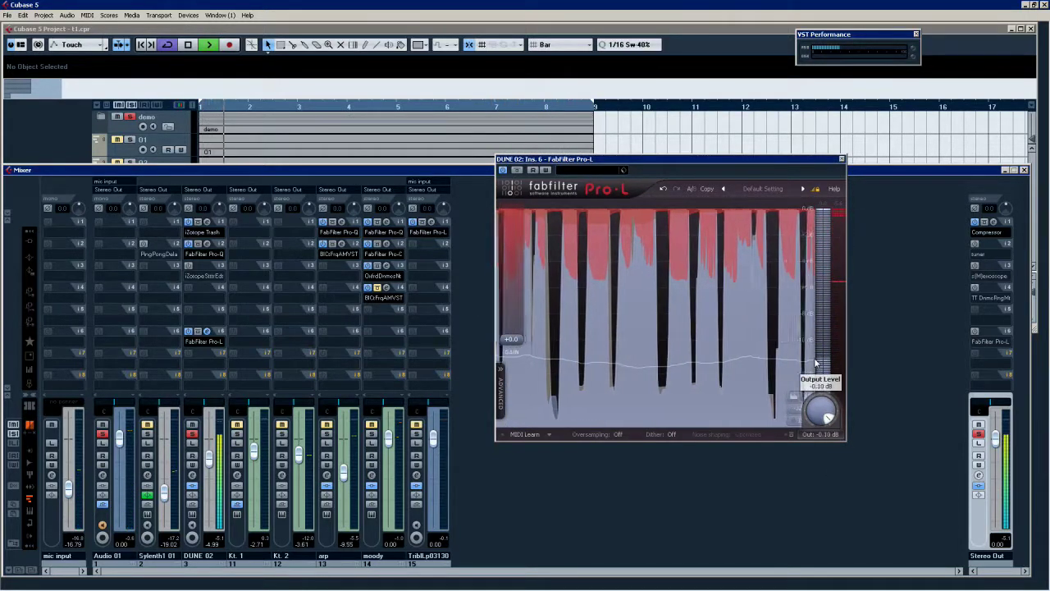
{"action": "key", "text": "space"}
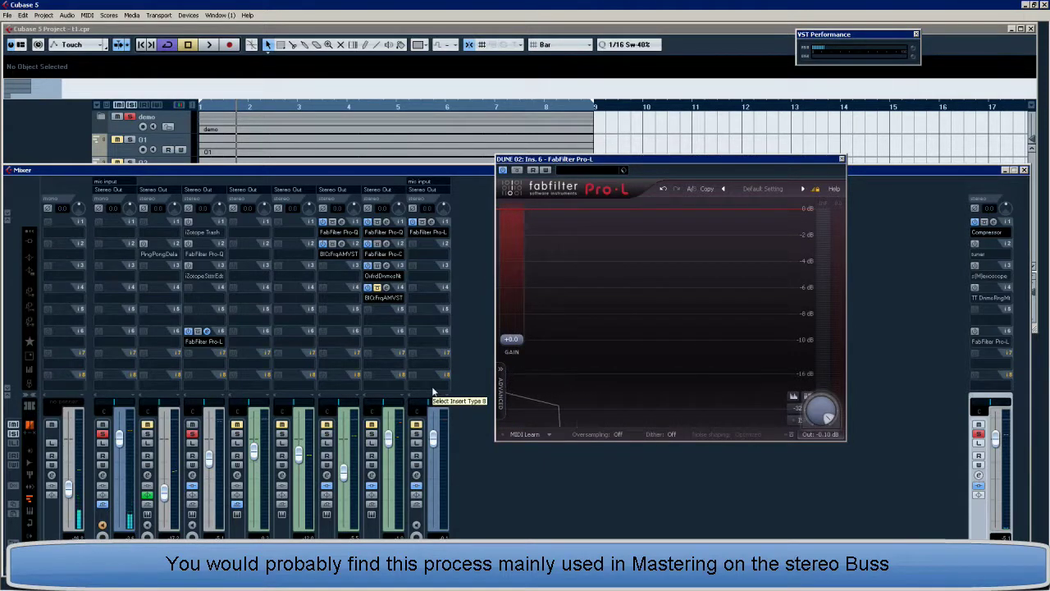
Step: Play DUNE 02 through Pro-L with the Trash, Pro-Q and stereo editor inserts reactivated, and close the Pro-L window
{"action": "key", "text": "space"}
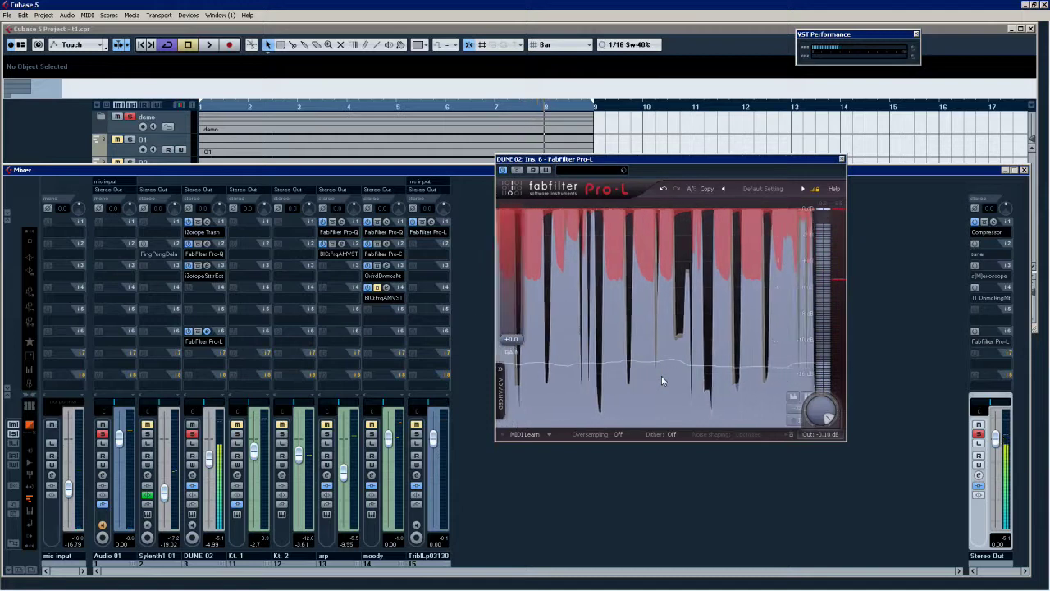
{"action": "key", "text": "space"}
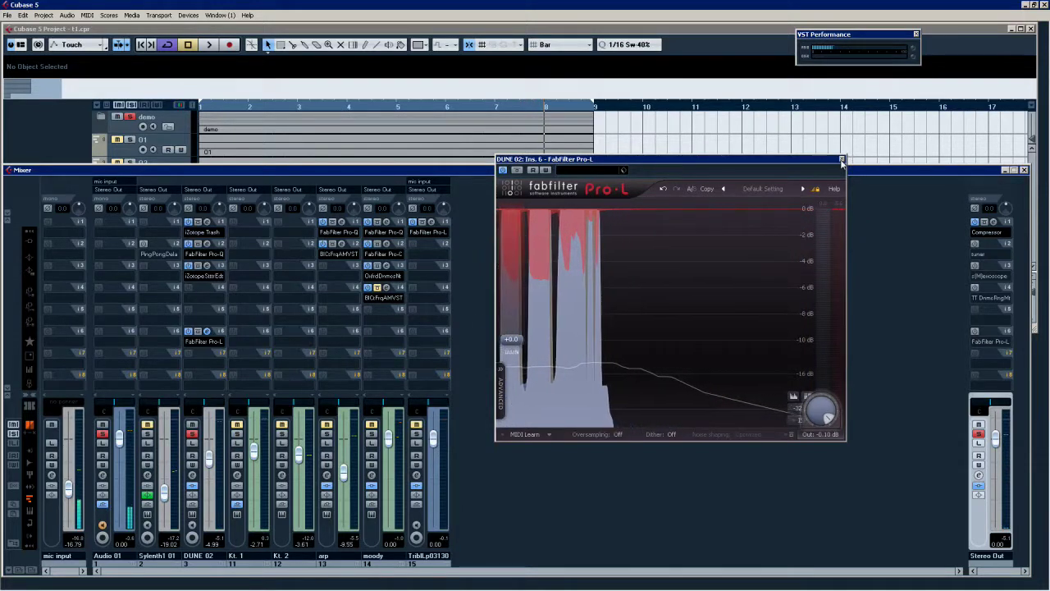
{"action": "left_click", "coordinate": [841, 160]}
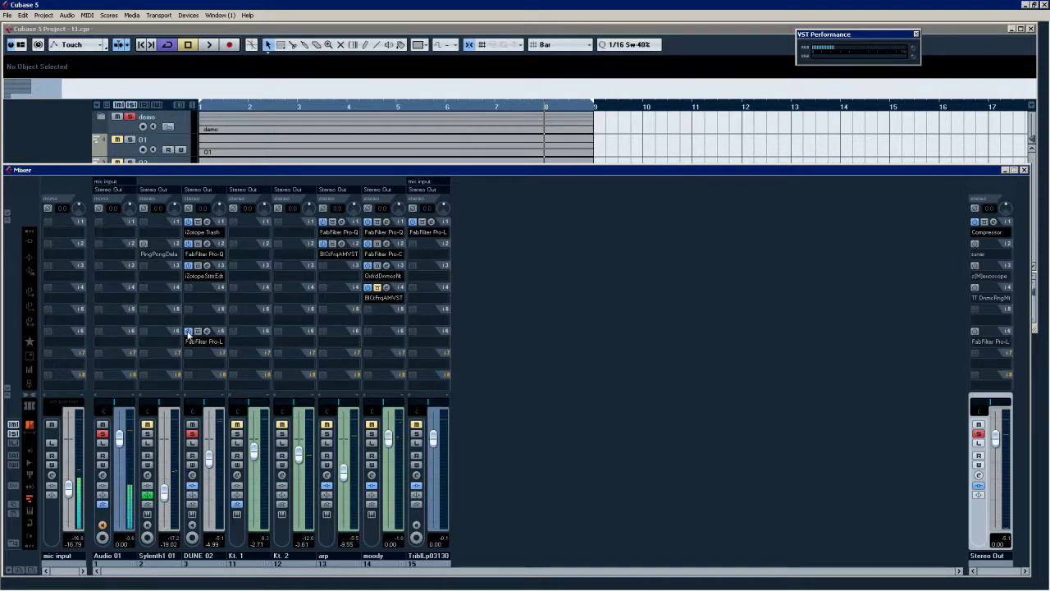
Step: Lower the DUNE 02 fader to about -9.95 dB during playback and leave its FabFilter Pro-L insert deactivated
{"action": "key", "text": "space"}
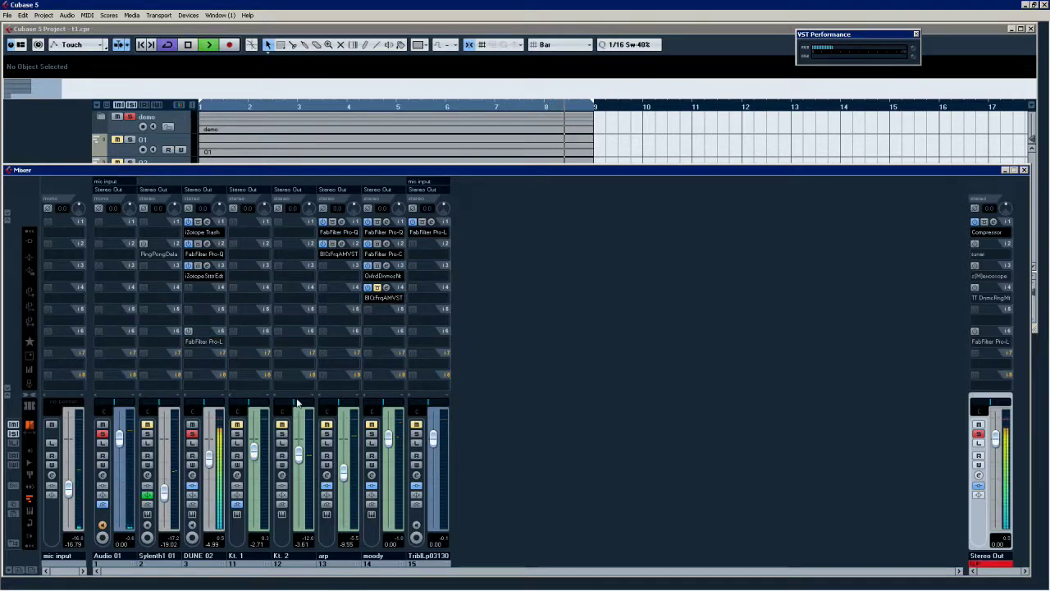
{"action": "mouse_move", "coordinate": [209, 456]}
{"action": "left_mouse_down"}
{"action": "mouse_move", "coordinate": [208, 485]}
{"action": "mouse_move", "coordinate": [208, 474]}
{"action": "left_mouse_up"}
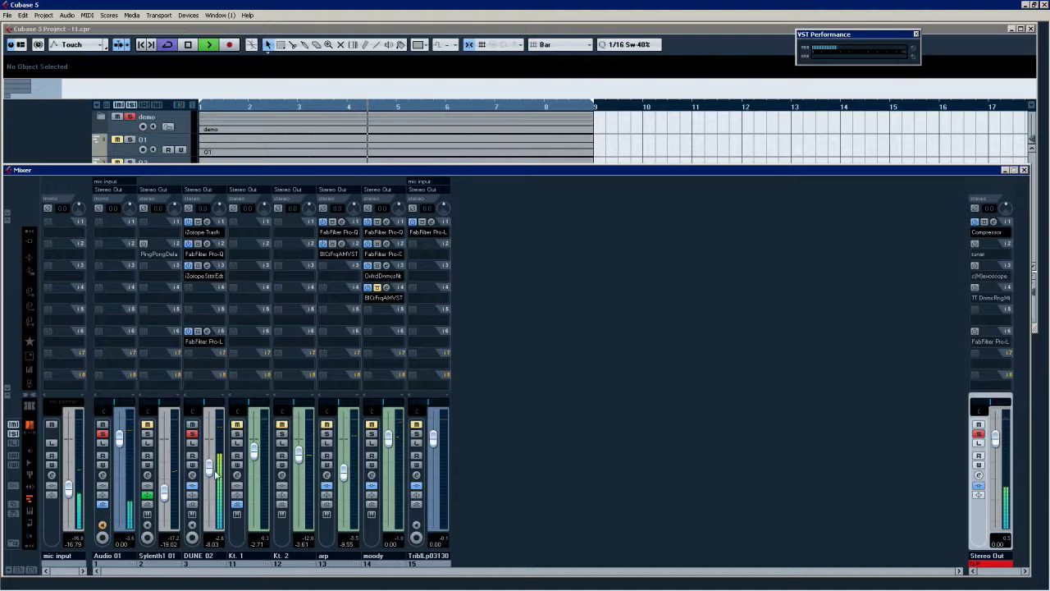
{"action": "mouse_move", "coordinate": [209, 468]}
{"action": "left_mouse_down"}
{"action": "mouse_move", "coordinate": [211, 484]}
{"action": "mouse_move", "coordinate": [212, 474]}
{"action": "left_mouse_up"}
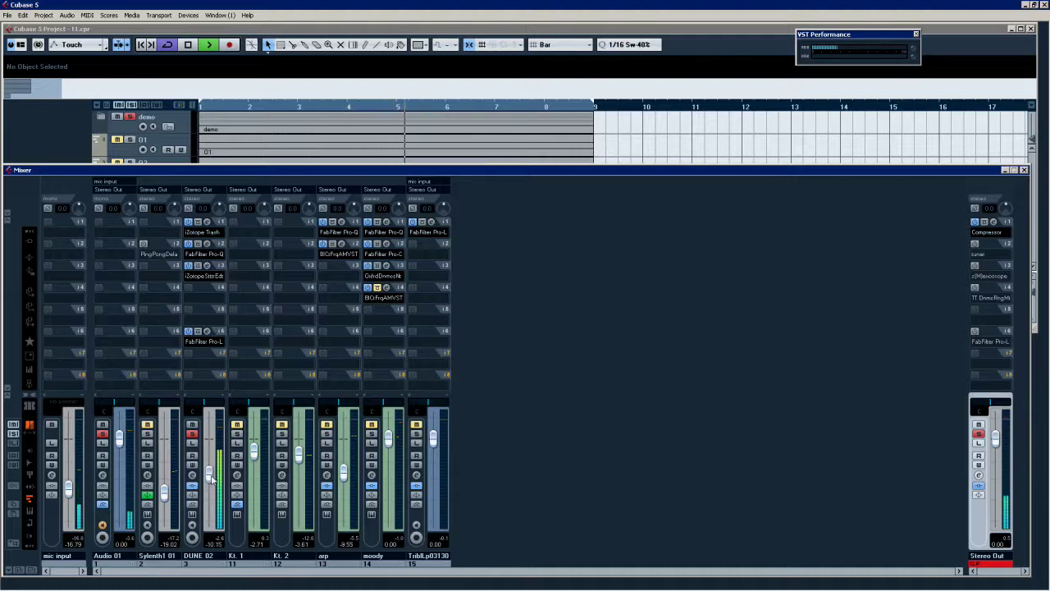
{"action": "key", "text": "space"}
{"action": "left_click", "coordinate": [188, 332]}
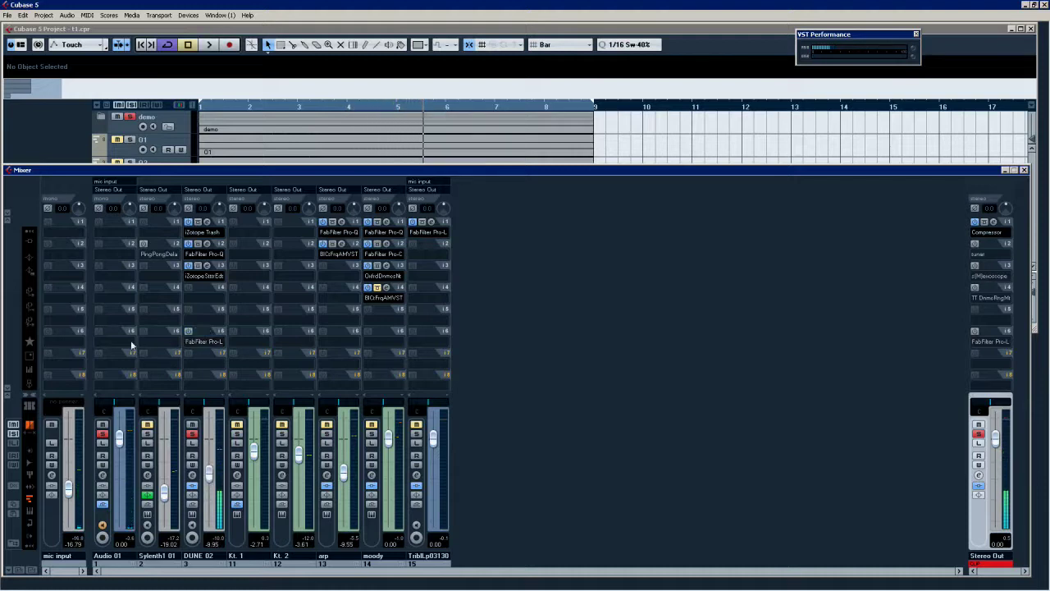
Step: Display the channel sends in the expanded mixer and play from the start with Audio 01, moody and Kt. 1 soloed
{"action": "left_click", "coordinate": [6, 389]}
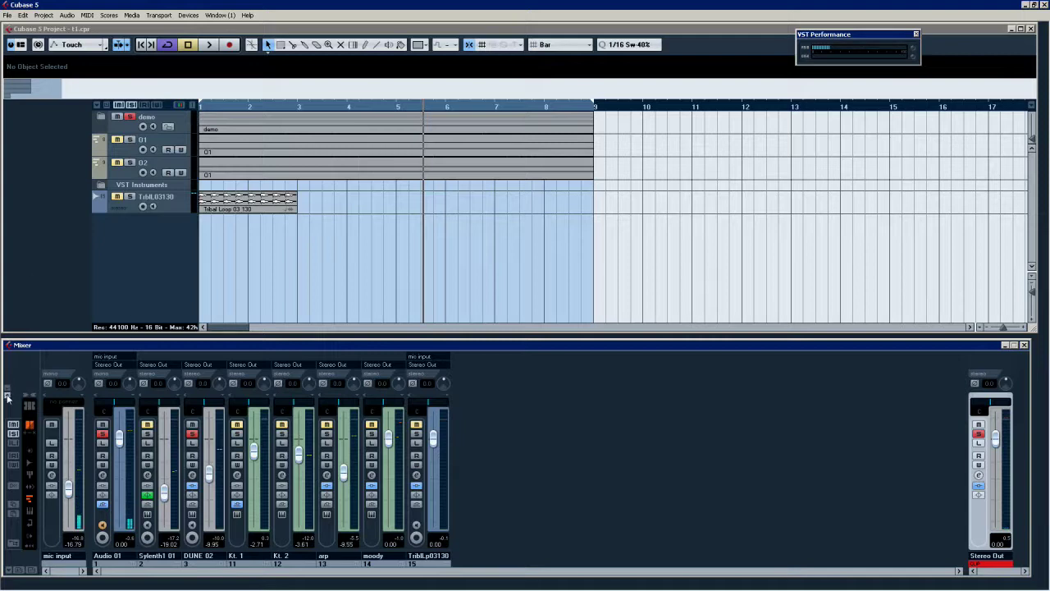
{"action": "left_click", "coordinate": [8, 397]}
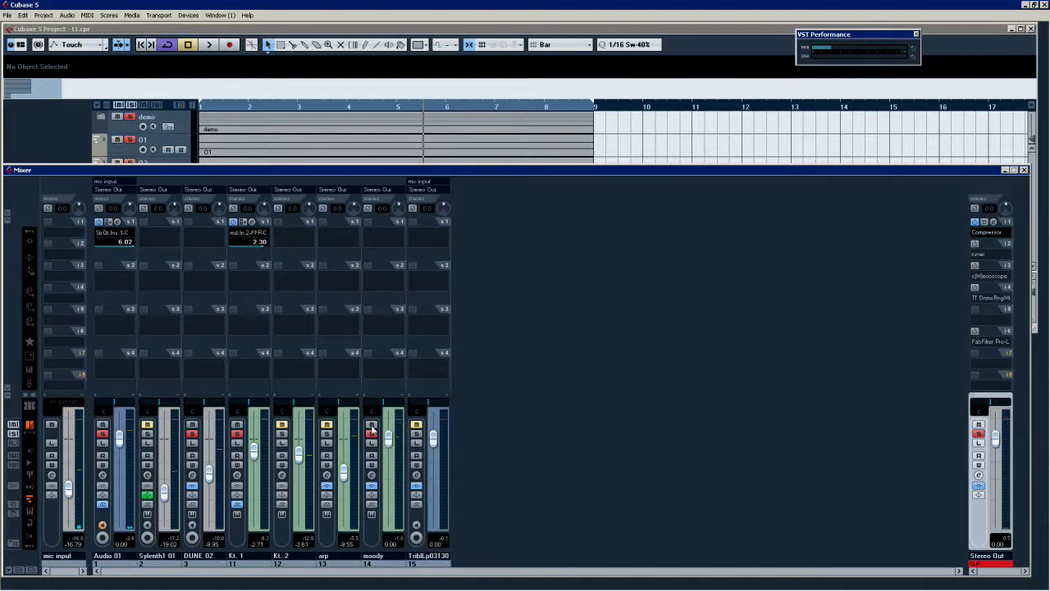
{"action": "left_click", "coordinate": [236, 424]}
{"action": "key", "text": "space"}
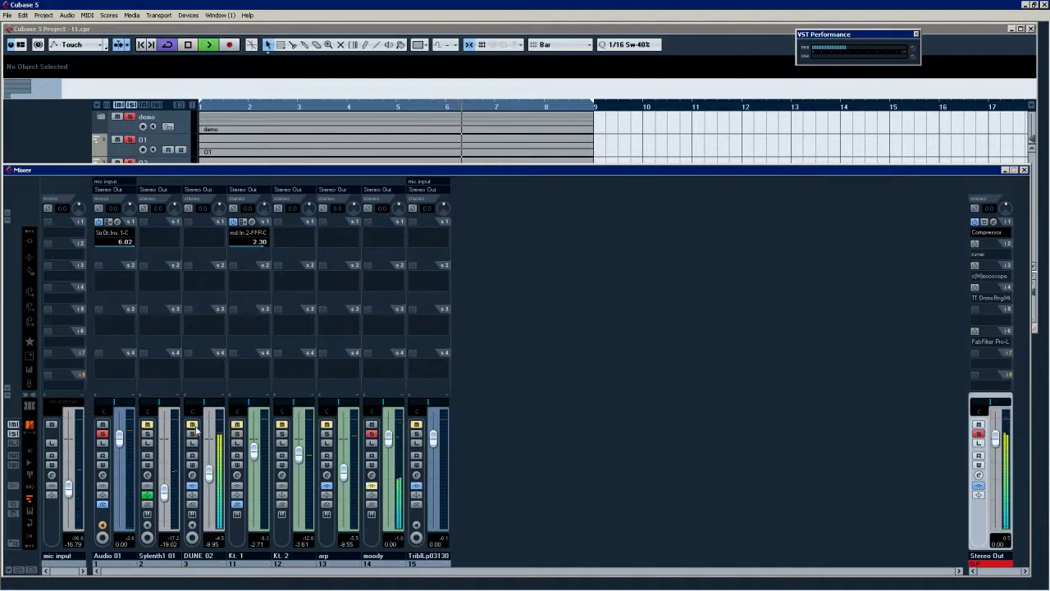
{"action": "key", "text": "KP_Decimal"}
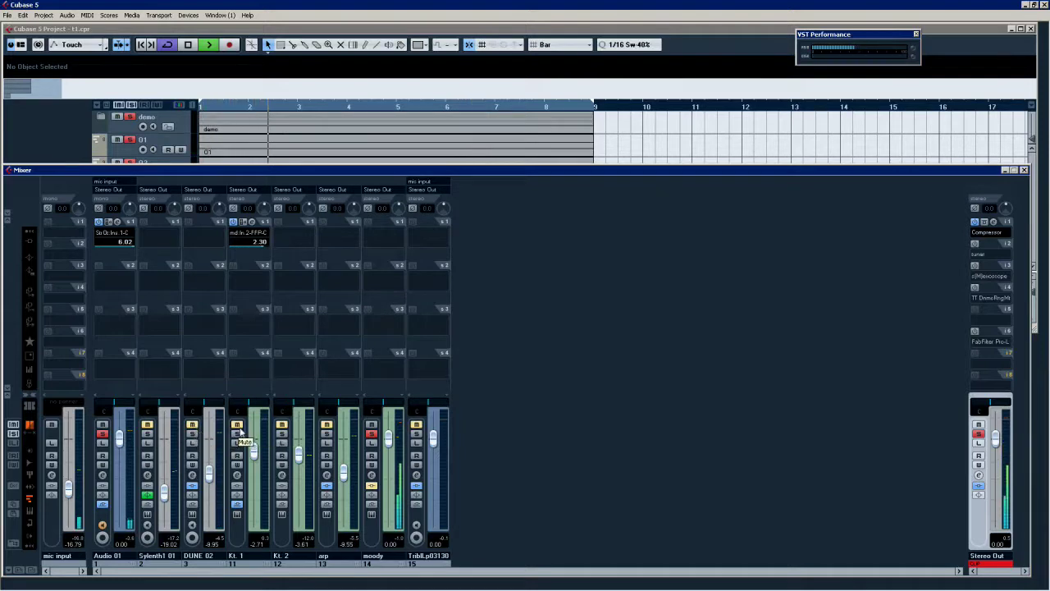
{"action": "left_click", "coordinate": [237, 433]}
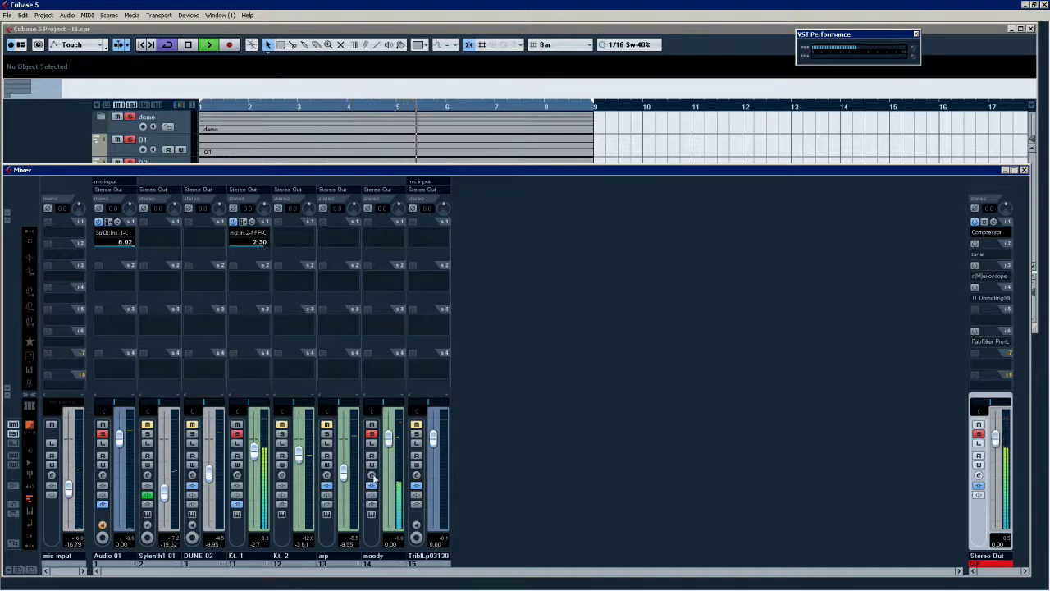
Step: Open the FabFilter Pro-C editor from insert 2 of the moody channel and place it clear of the mixer channels
{"action": "left_click", "coordinate": [372, 475]}
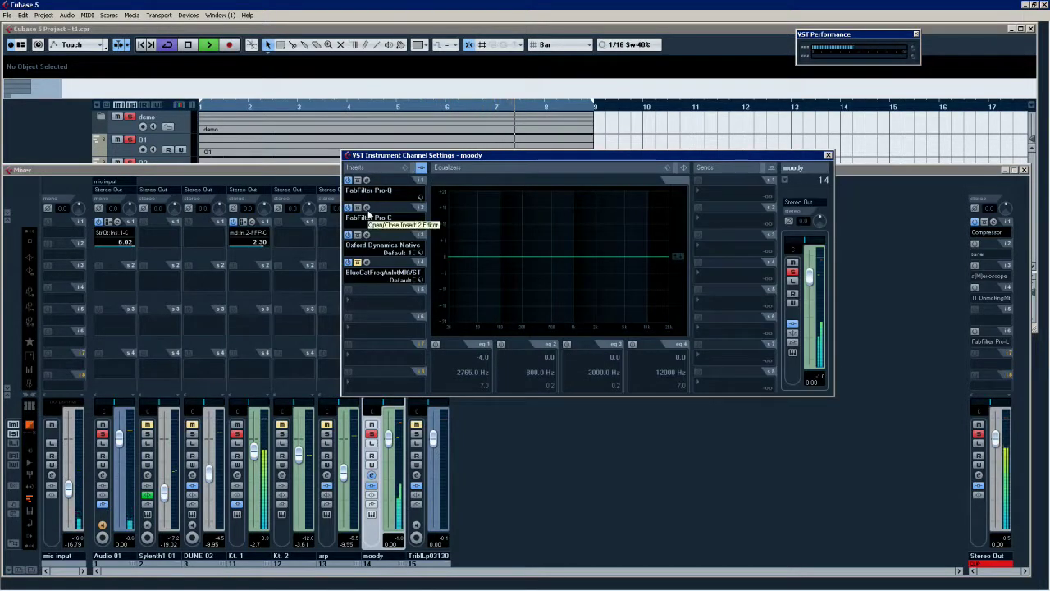
{"action": "left_click", "coordinate": [366, 209]}
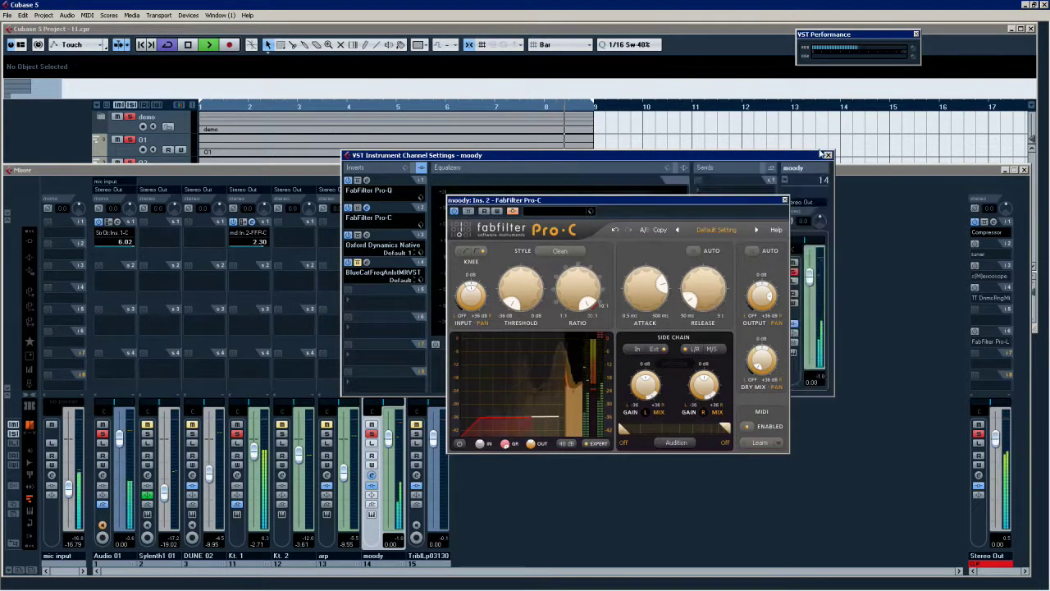
{"action": "left_click", "coordinate": [827, 155]}
{"action": "left_click_drag", "start_coordinate": [722, 200], "coordinate": [784, 188]}
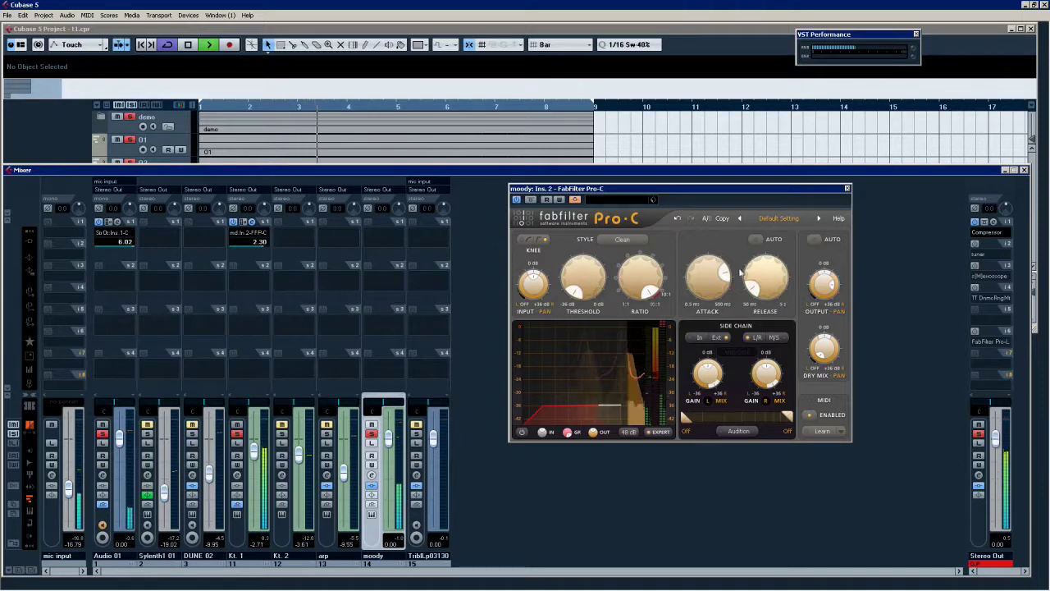
Step: Turn down the output level of Pro-C on moody and deactivate the channel's Oxford Dynamics insert in the mixer's inserts view
{"action": "mouse_move", "coordinate": [832, 302]}
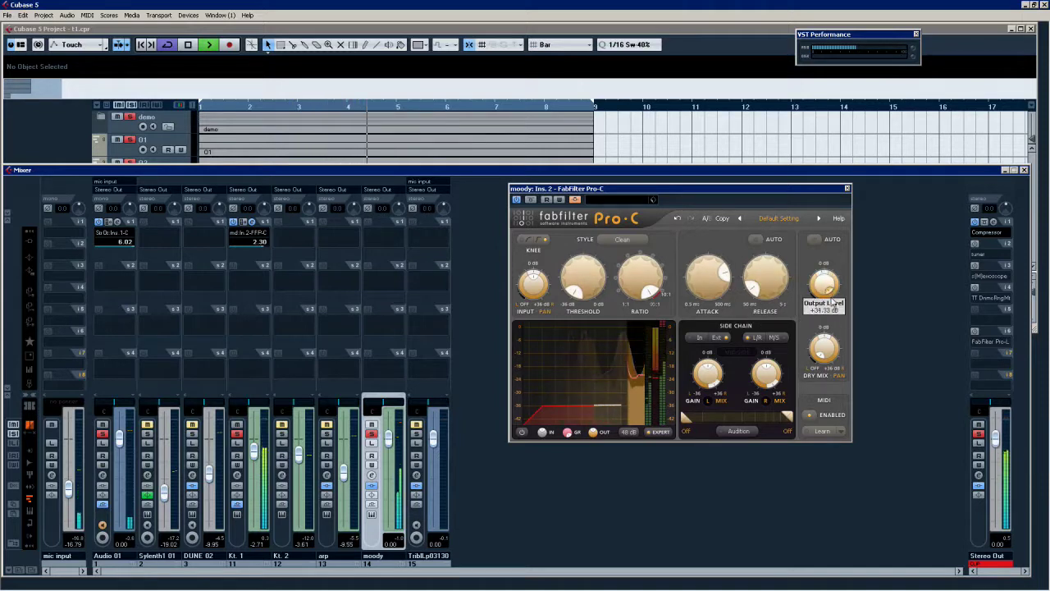
{"action": "scroll", "coordinate": [830, 287], "scroll_direction": "down", "scroll_amount": 5}
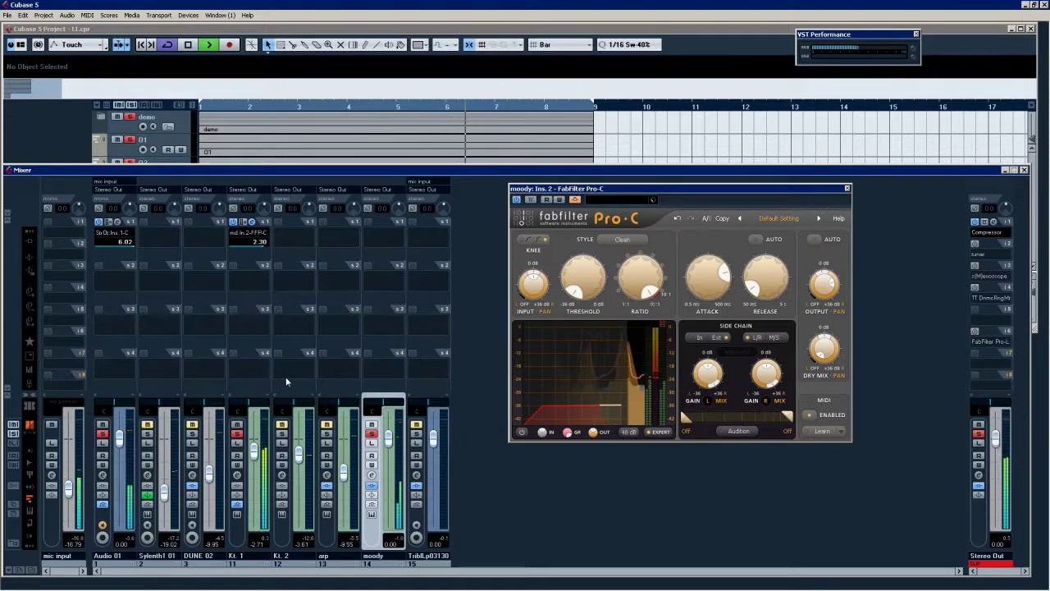
{"action": "left_click", "coordinate": [29, 271]}
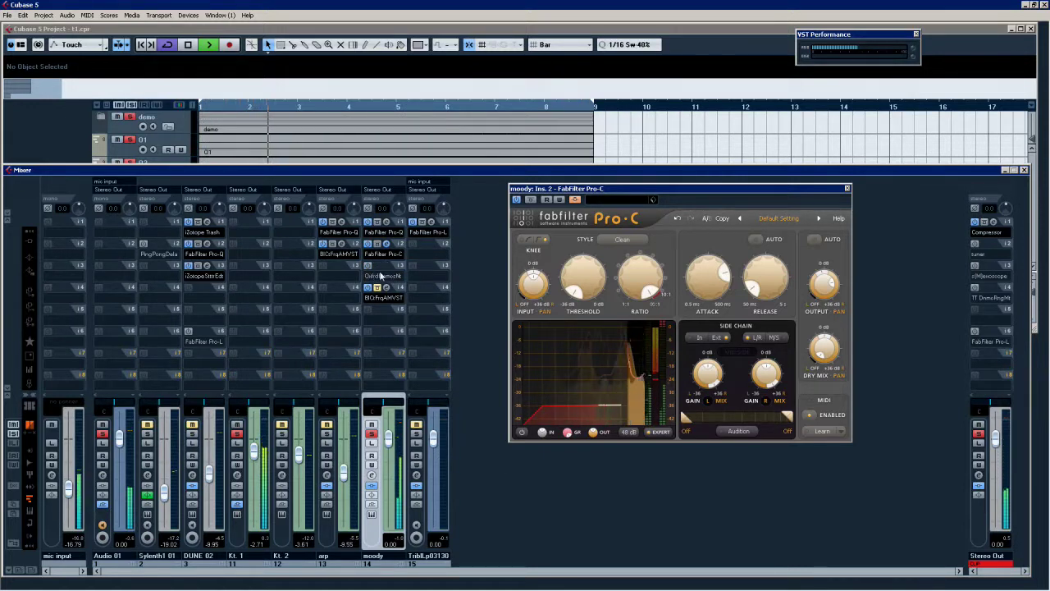
Step: Open the Oxford Dynamics editor from insert 3 of moody, place it clear of the channels and switch its limiter out
{"action": "left_click", "coordinate": [387, 276]}
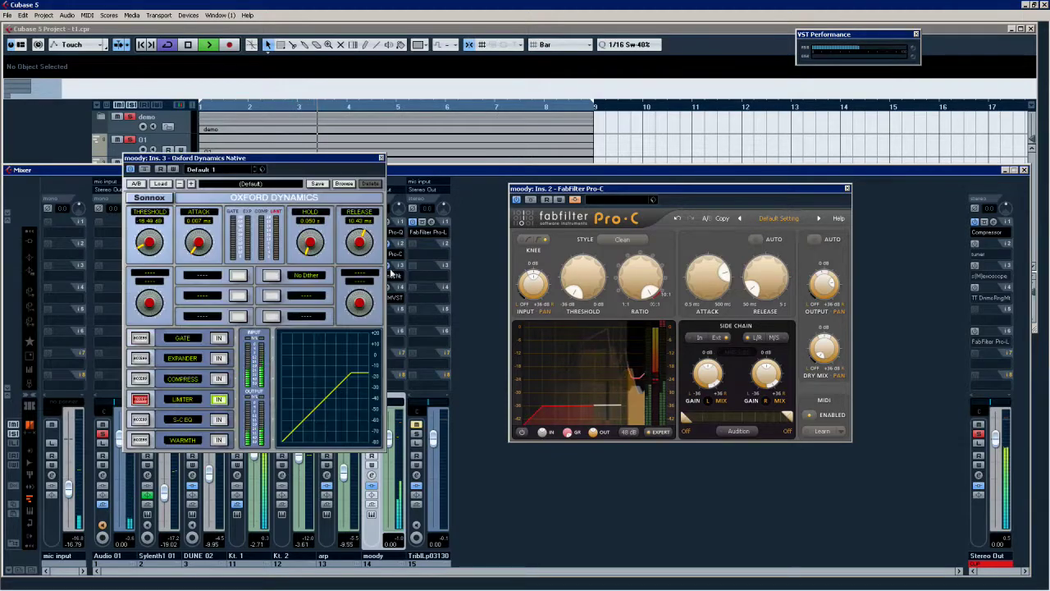
{"action": "left_click_drag", "start_coordinate": [318, 158], "coordinate": [700, 191]}
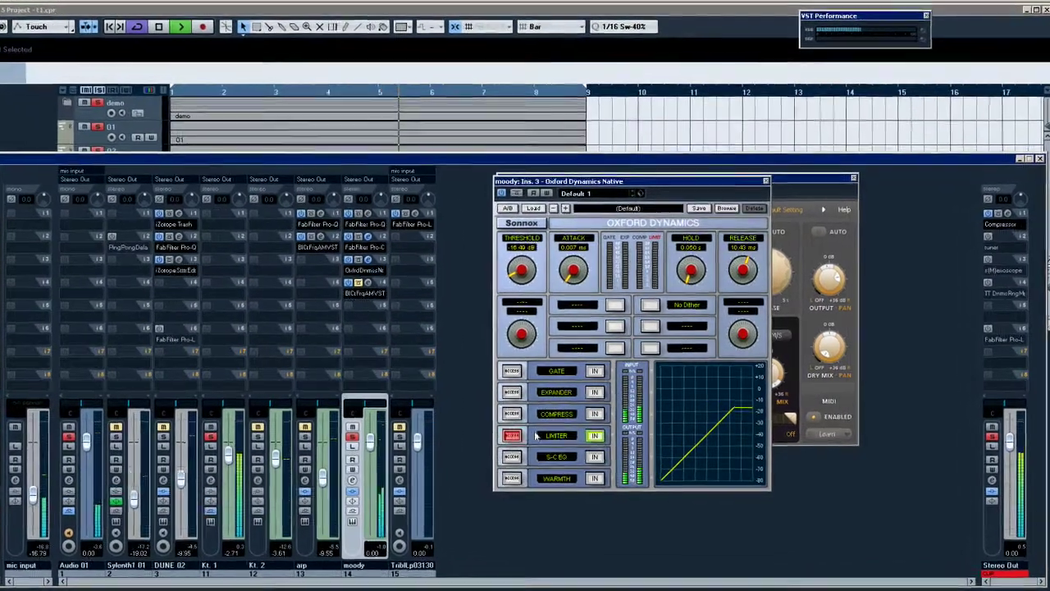
{"action": "left_click", "coordinate": [595, 436]}
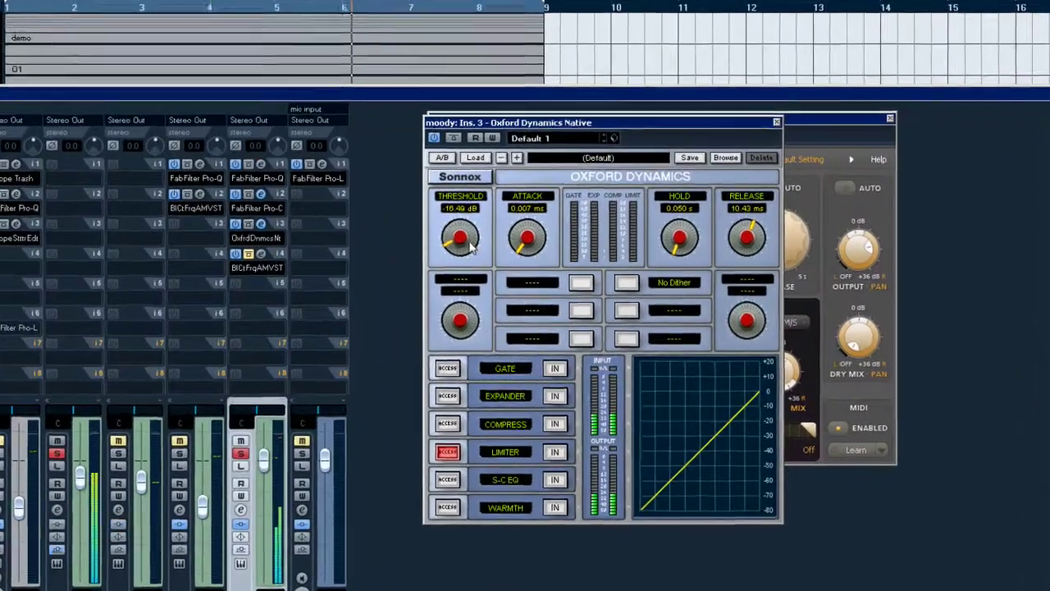
Step: Reset the Oxford Dynamics limiter's threshold to 0 dB, attack to 0.361 ms and release to 5.19 ms, and switch the limiter in
{"action": "left_click_drag", "start_coordinate": [524, 259], "coordinate": [525, 260]}
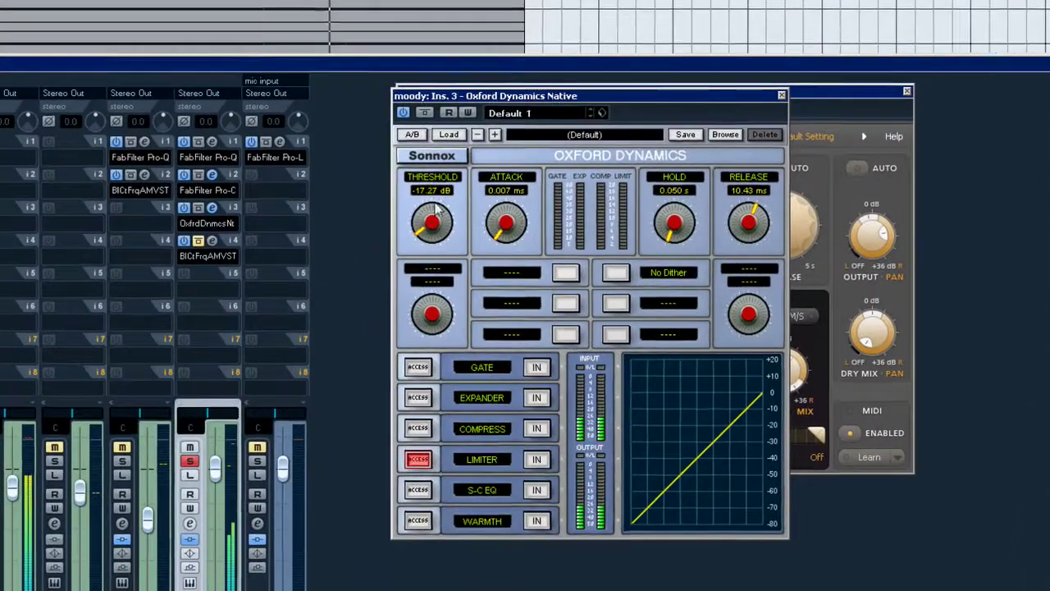
{"action": "left_click_drag", "start_coordinate": [439, 212], "coordinate": [437, 233]}
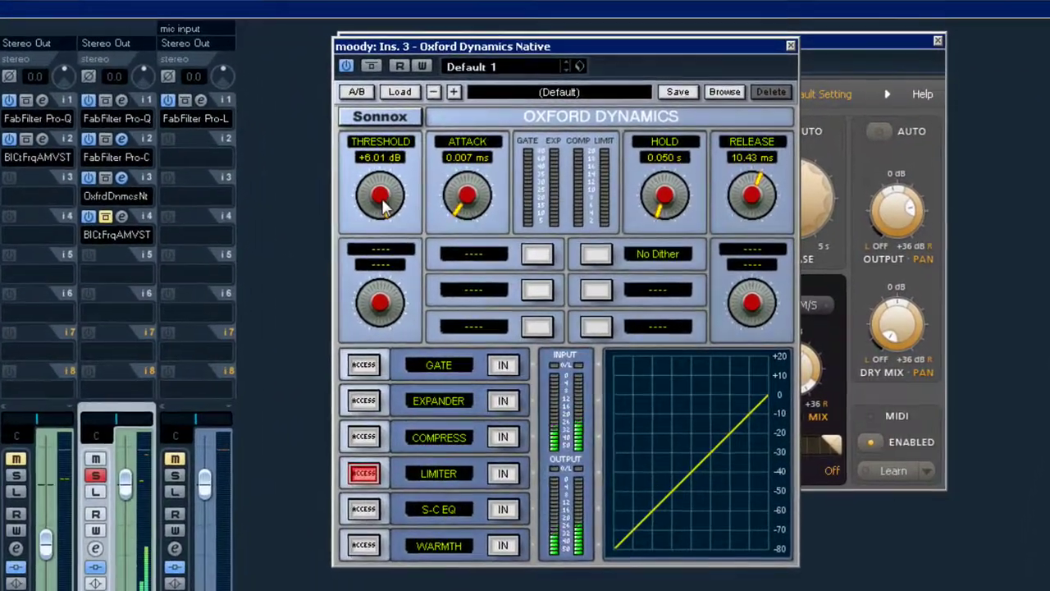
{"action": "left_click", "coordinate": [382, 204], "text": "ctrl"}
{"action": "left_click", "coordinate": [467, 197], "text": "ctrl"}
{"action": "left_click", "coordinate": [752, 197], "text": "ctrl"}
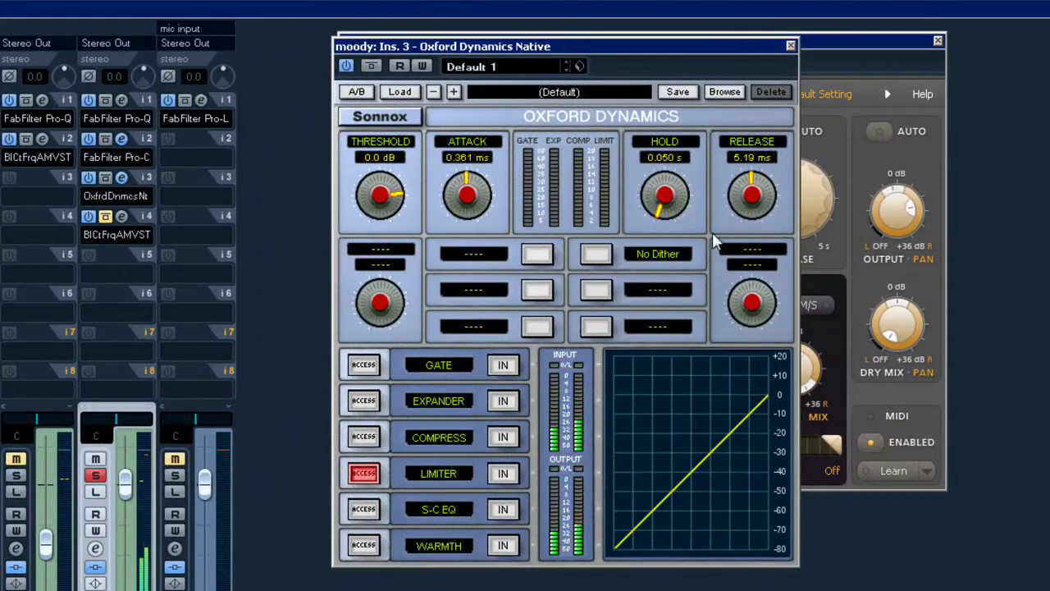
{"action": "left_click", "coordinate": [503, 476]}
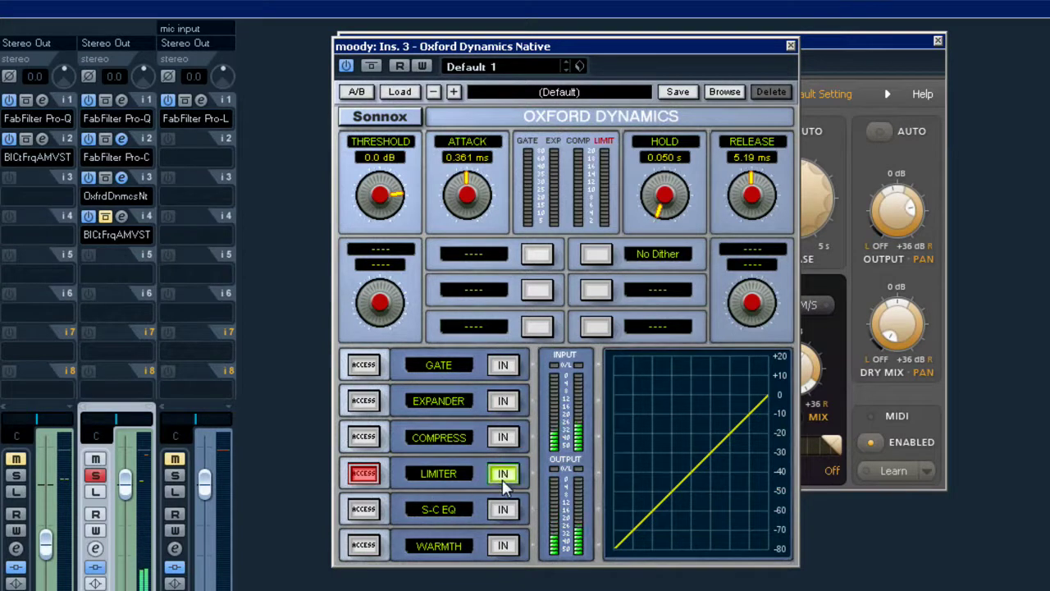
Step: Close the Pro-C editor and set the Oxford Dynamics limiter to about -14.95 dB threshold, 0.005 ms attack and 0.51 ms release
{"action": "mouse_move", "coordinate": [542, 46]}
{"action": "left_mouse_down"}
{"action": "mouse_move", "coordinate": [510, 46]}
{"action": "mouse_move", "coordinate": [533, 59]}
{"action": "left_mouse_up"}
{"action": "left_click", "coordinate": [937, 41]}
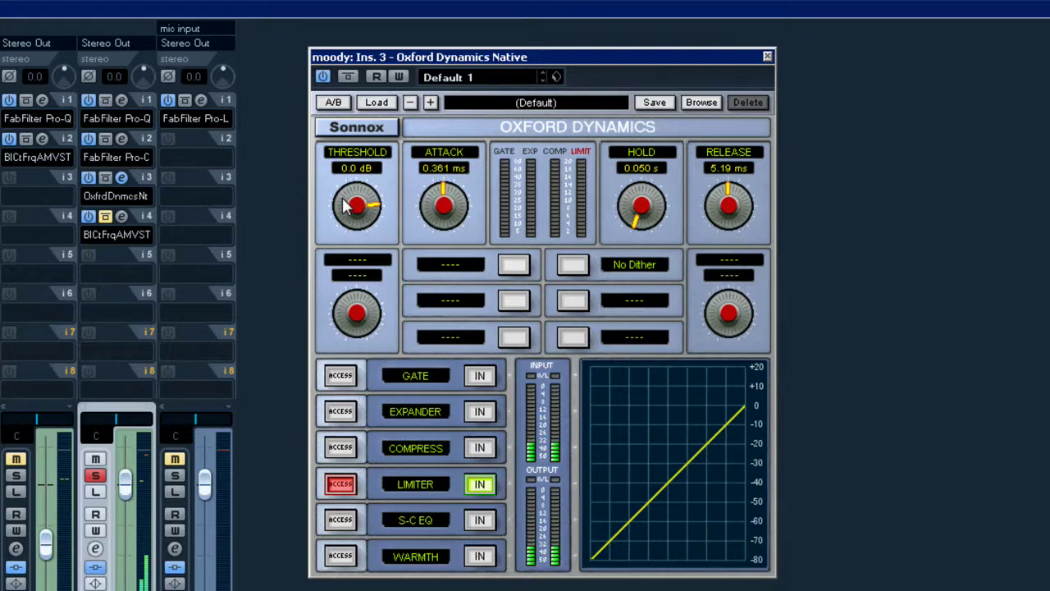
{"action": "left_click_drag", "start_coordinate": [345, 205], "coordinate": [340, 303]}
{"action": "left_click_drag", "start_coordinate": [434, 201], "coordinate": [434, 341]}
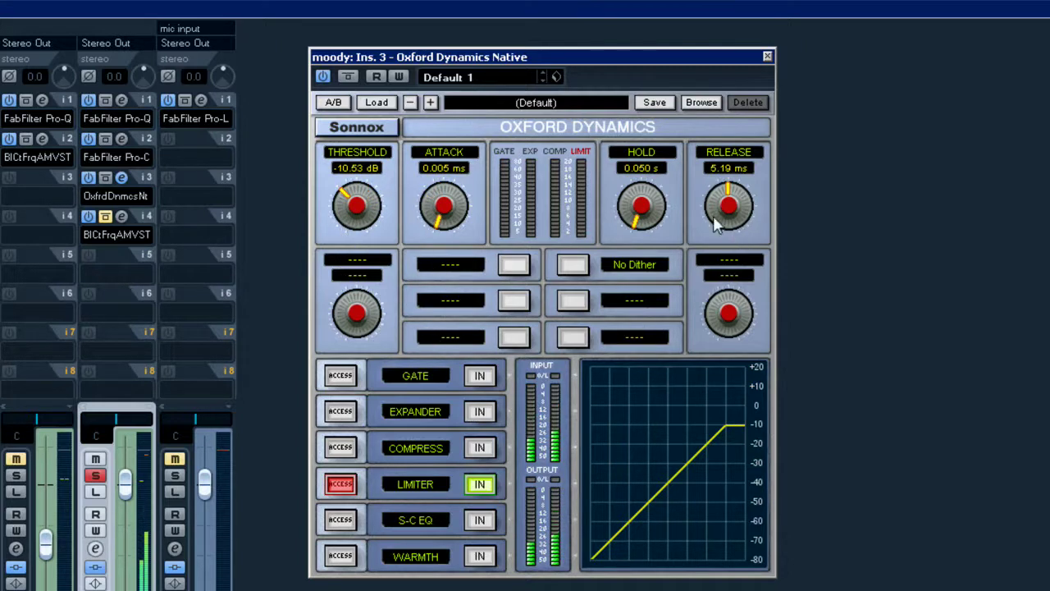
{"action": "mouse_move", "coordinate": [715, 225]}
{"action": "left_mouse_down"}
{"action": "mouse_move", "coordinate": [691, 206]}
{"action": "mouse_move", "coordinate": [705, 256]}
{"action": "mouse_move", "coordinate": [716, 213]}
{"action": "left_mouse_up"}
{"action": "left_click_drag", "start_coordinate": [345, 212], "coordinate": [344, 265]}
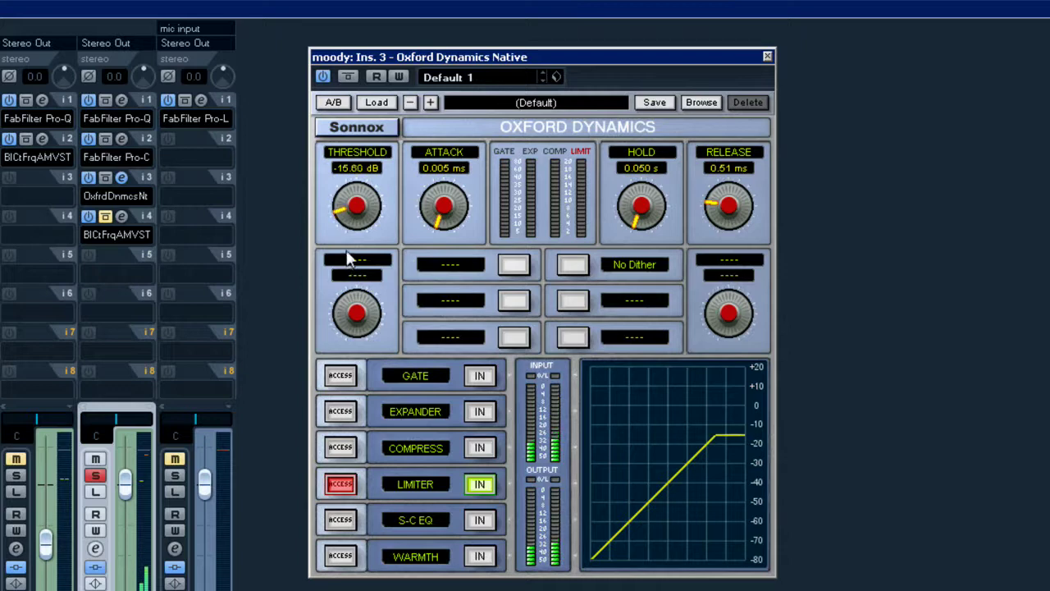
{"action": "left_click_drag", "start_coordinate": [357, 228], "coordinate": [356, 227]}
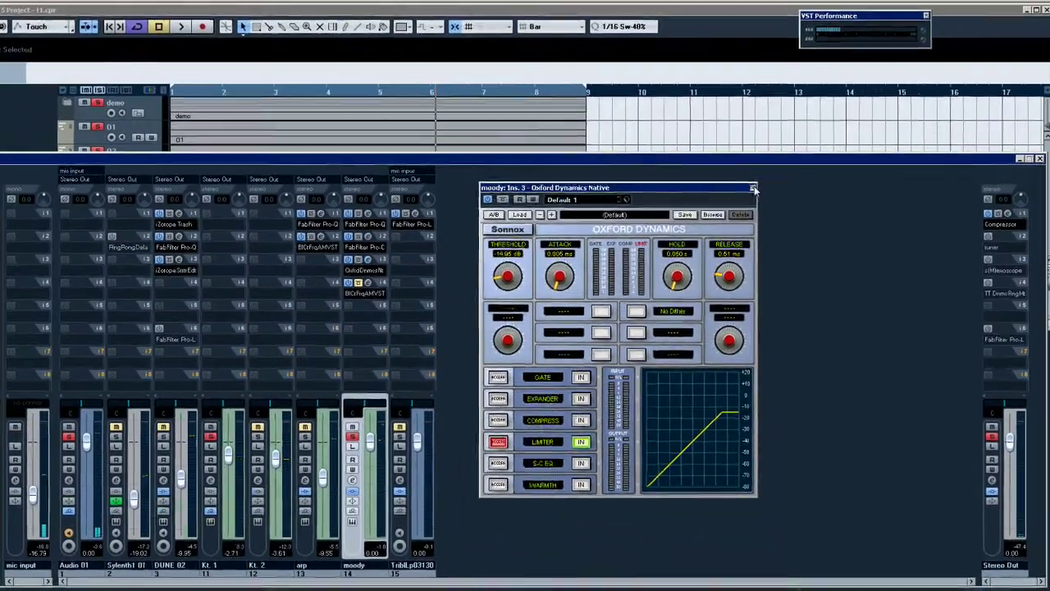
Step: Close the Oxford Dynamics editor and play only the Tribal Loop 03 130 clip, soloed and looped over bars 1 to 3
{"action": "left_click", "coordinate": [753, 173]}
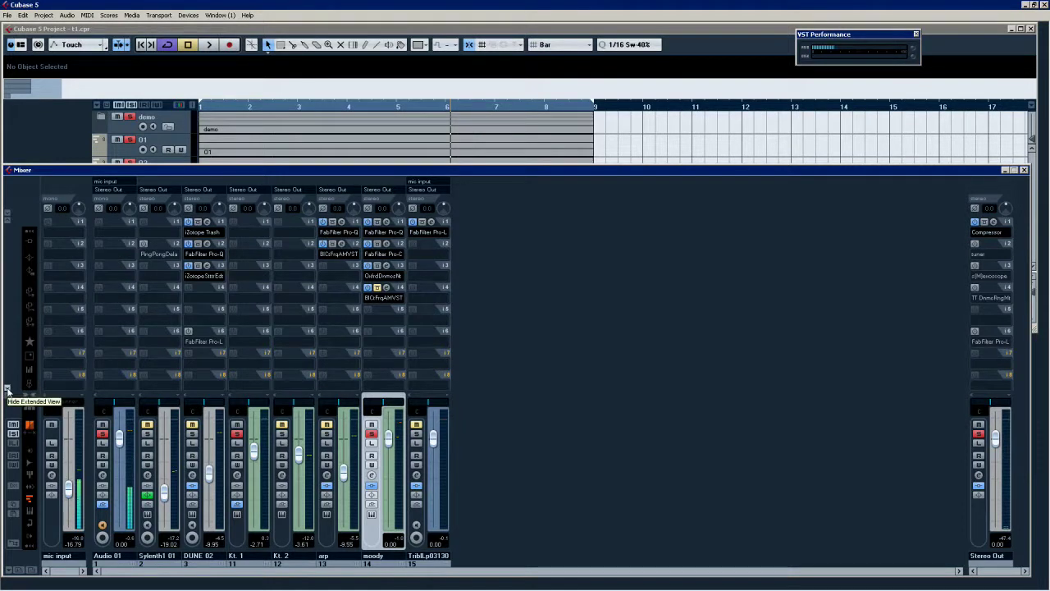
{"action": "left_click", "coordinate": [131, 110]}
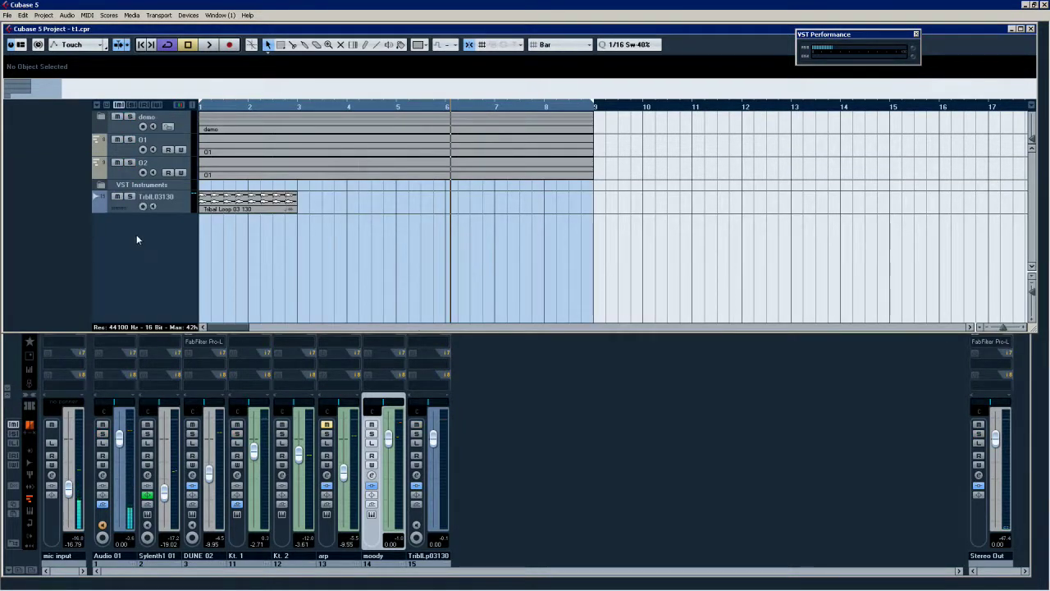
{"action": "left_click", "coordinate": [214, 203]}
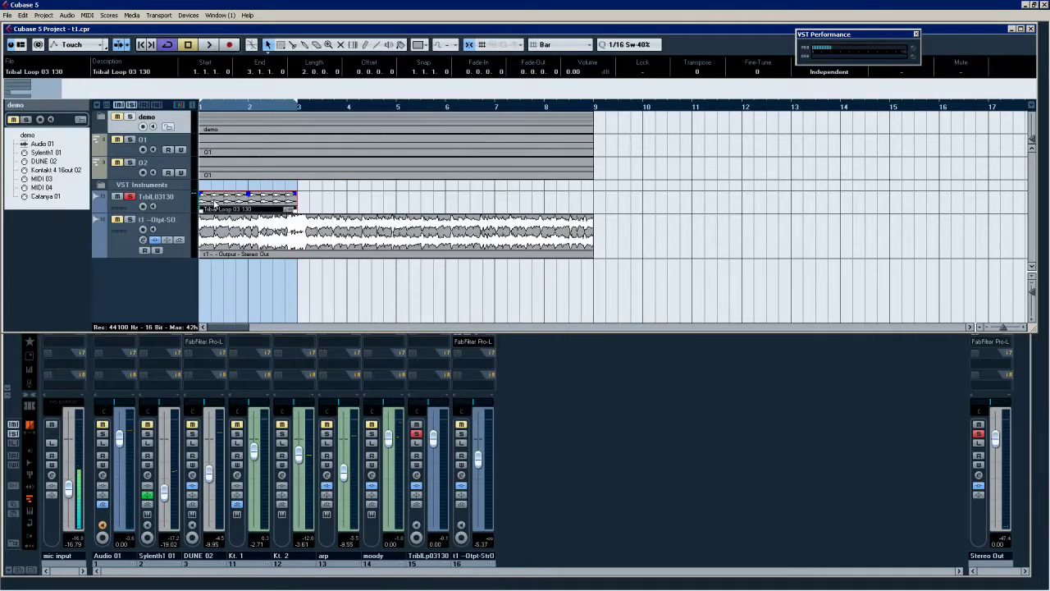
{"action": "key", "text": "space"}
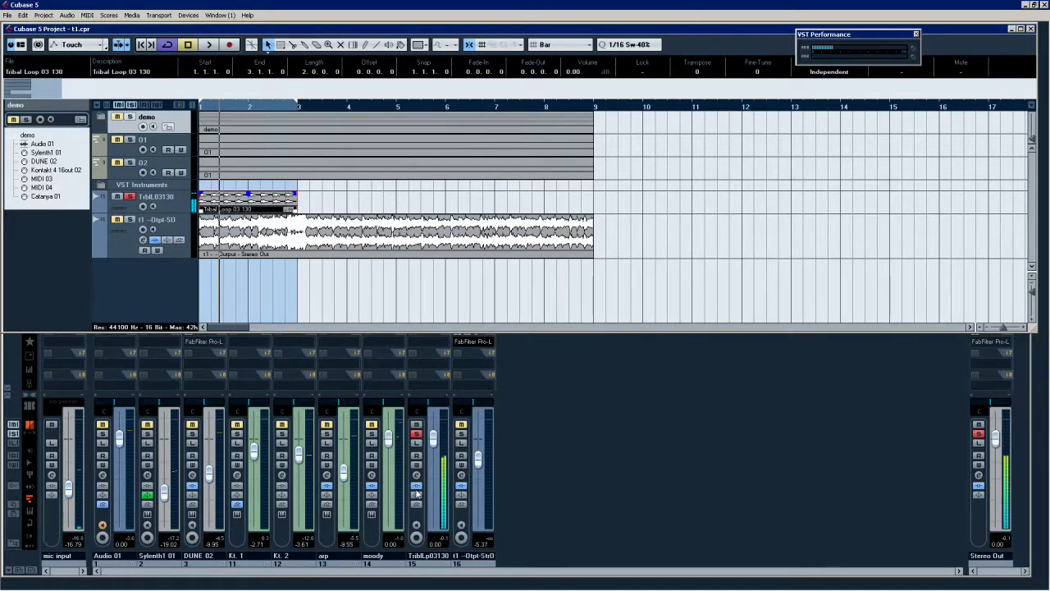
Step: Set the gain of FabFilter Pro-L on the tribal loop channel to 0 dB in the inserts view and close its editor
{"action": "left_click", "coordinate": [417, 490]}
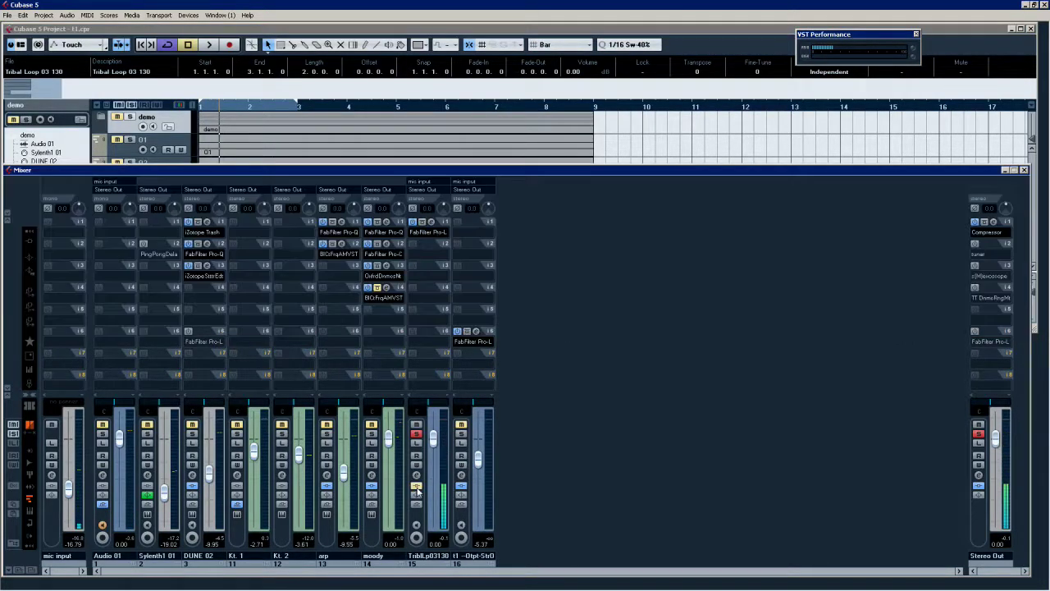
{"action": "left_click", "coordinate": [431, 223]}
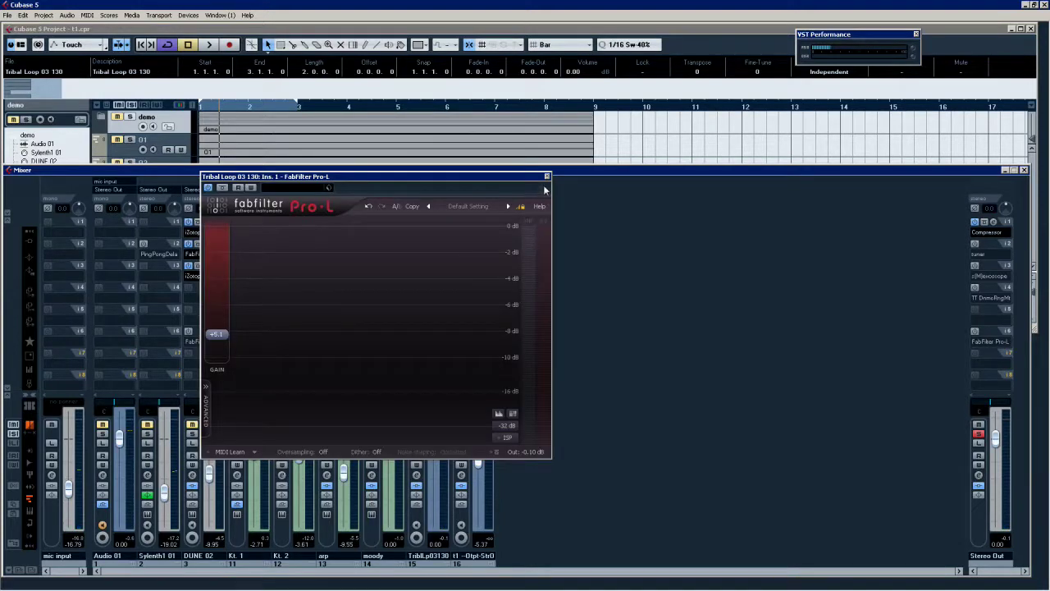
{"action": "left_click_drag", "start_coordinate": [222, 307], "coordinate": [218, 437]}
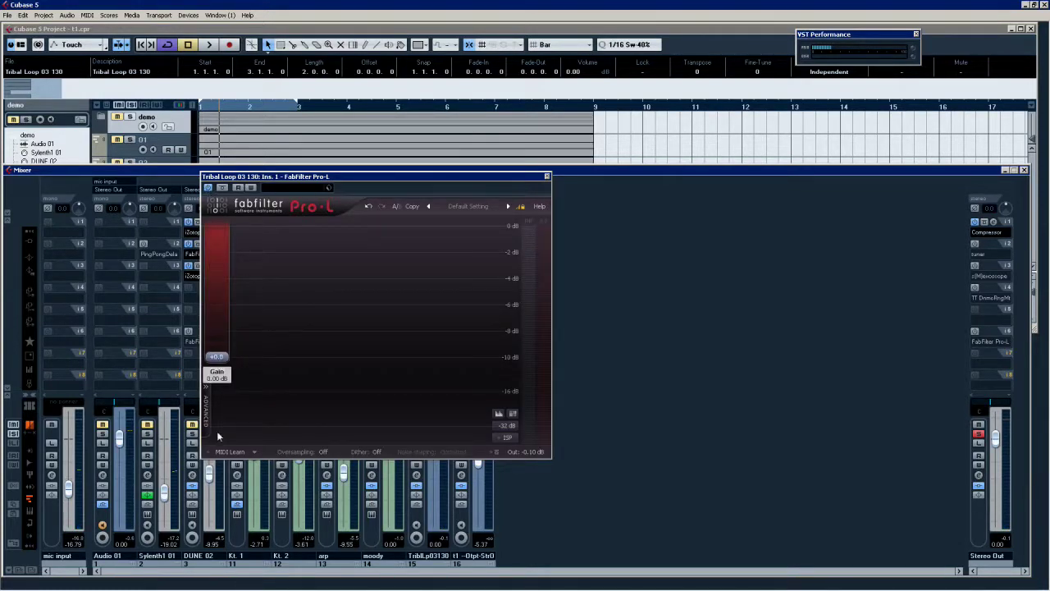
{"action": "left_click", "coordinate": [547, 177]}
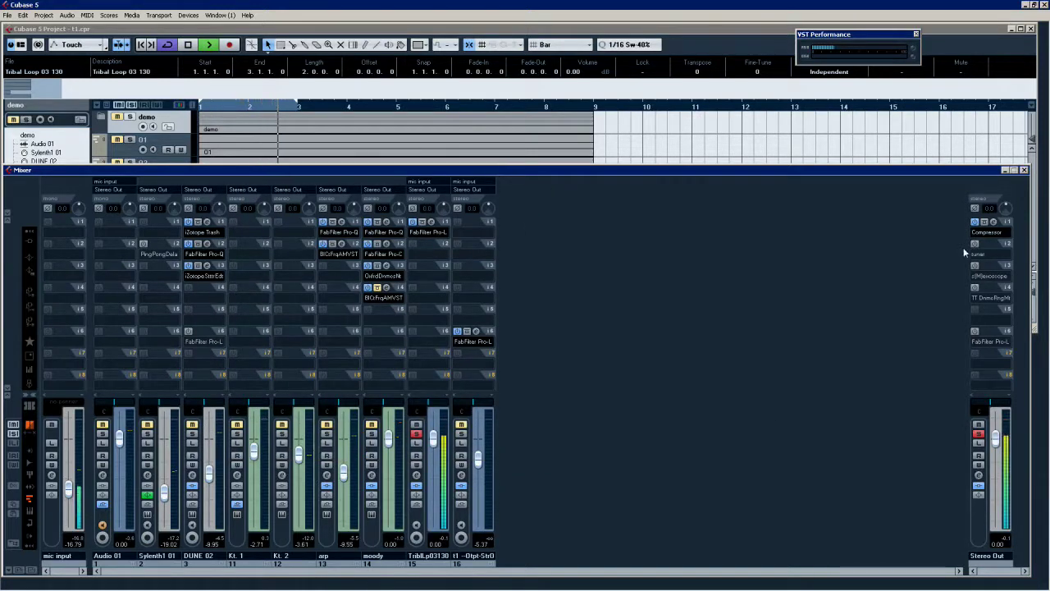
Step: Activate s(M)exoscope on insert 3 of Stereo Out, hide the extended mixer view and reposition the oscilloscope
{"action": "left_click", "coordinate": [981, 269]}
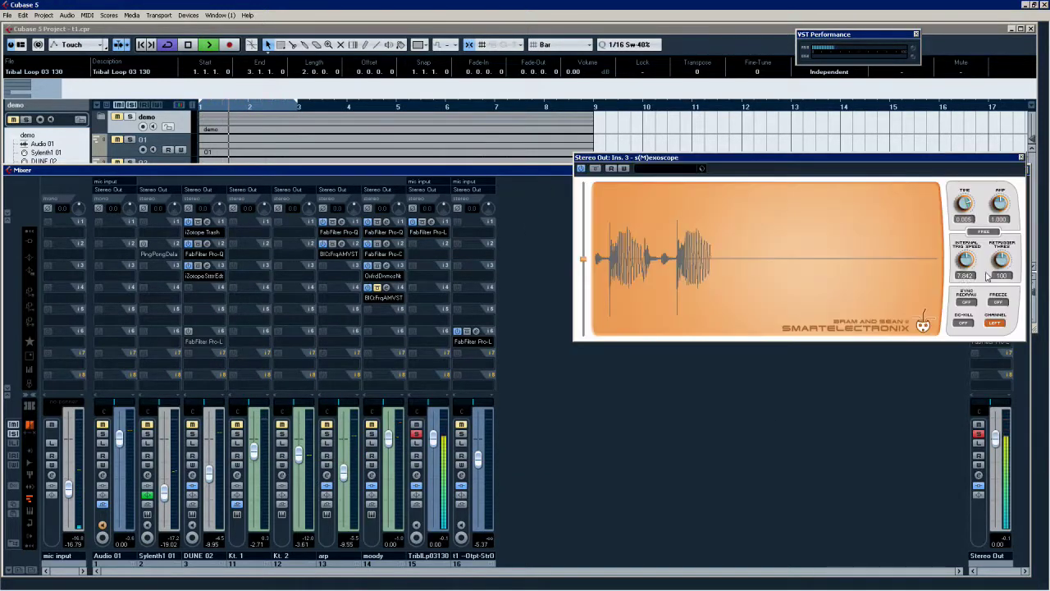
{"action": "left_click", "coordinate": [10, 385]}
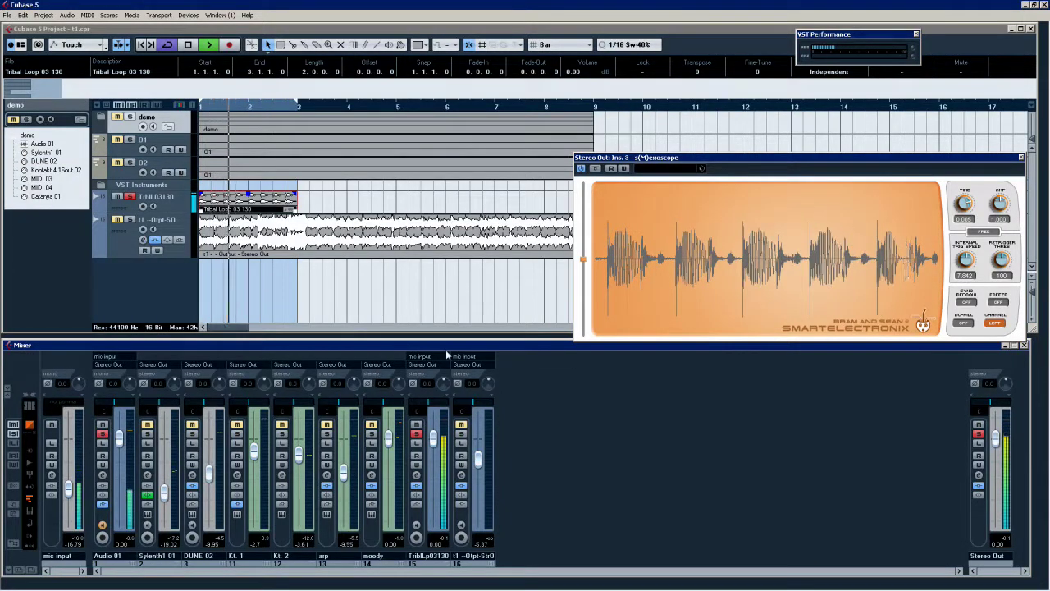
{"action": "left_click_drag", "start_coordinate": [727, 166], "coordinate": [706, 163]}
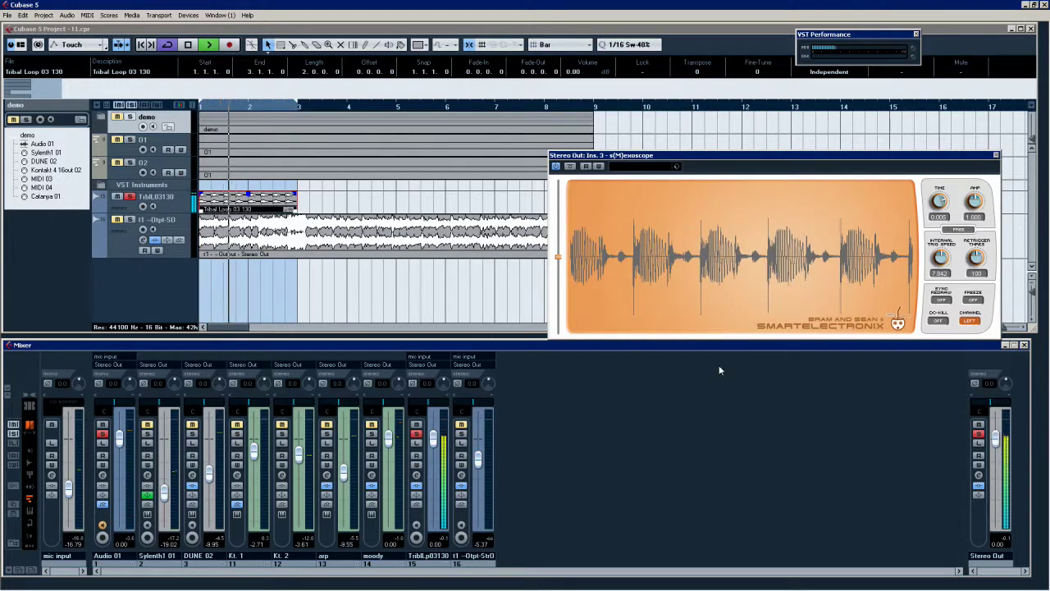
Step: Open the channel settings of the tribal loop and place the window over the channel strips, clear of the oscilloscope
{"action": "left_click", "coordinate": [417, 476]}
{"action": "left_click_drag", "start_coordinate": [433, 157], "coordinate": [203, 253]}
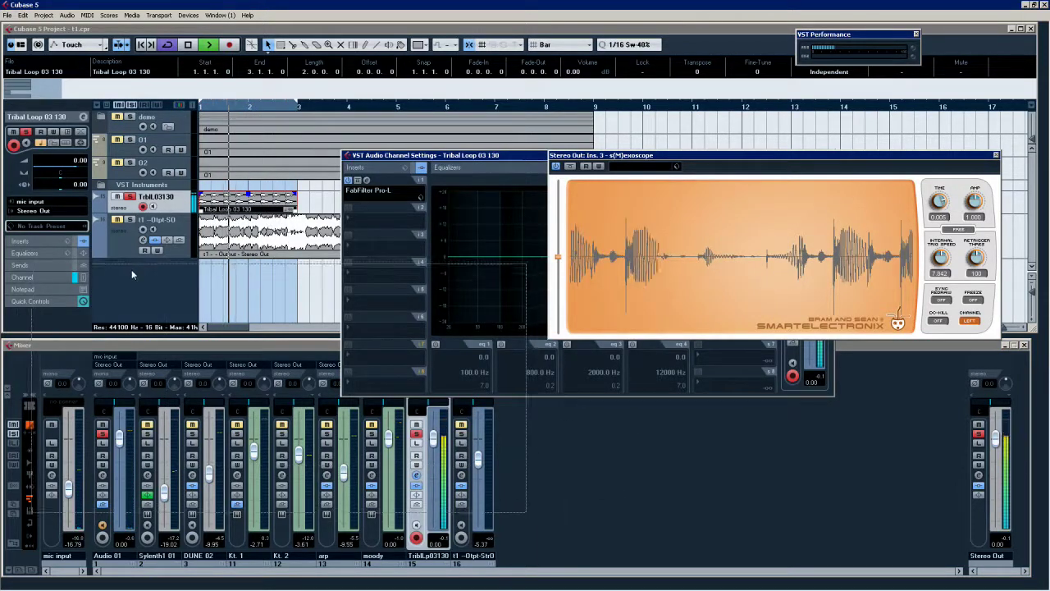
{"action": "left_click_drag", "start_coordinate": [119, 283], "coordinate": [122, 283]}
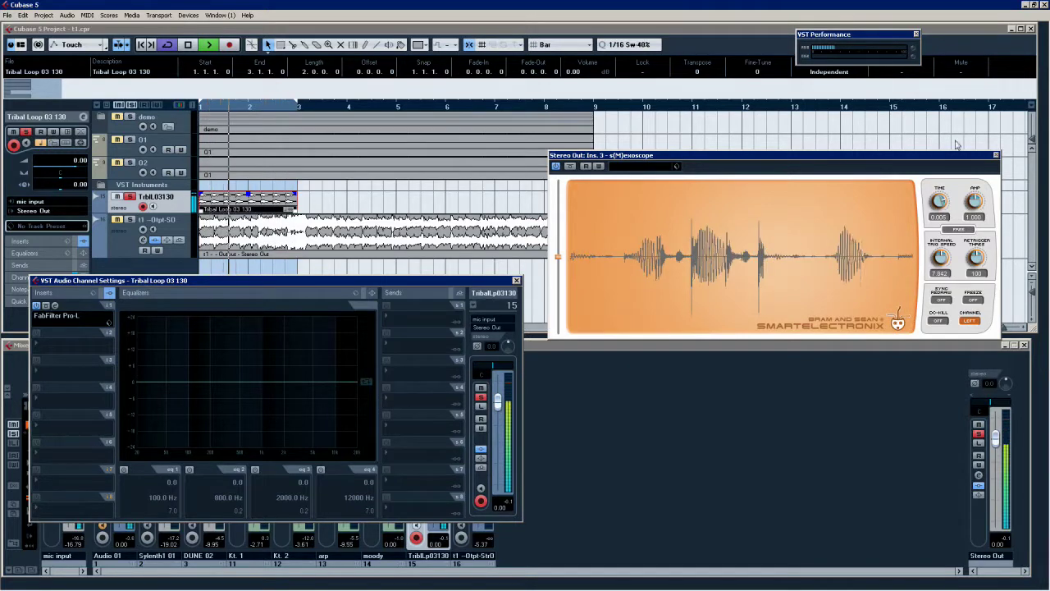
Step: Activate the TT Dynamic Range Meter on insert 4 of Stereo Out and arrange it and the s(M)exoscope side by side
{"action": "left_click_drag", "start_coordinate": [707, 63], "coordinate": [703, 63]}
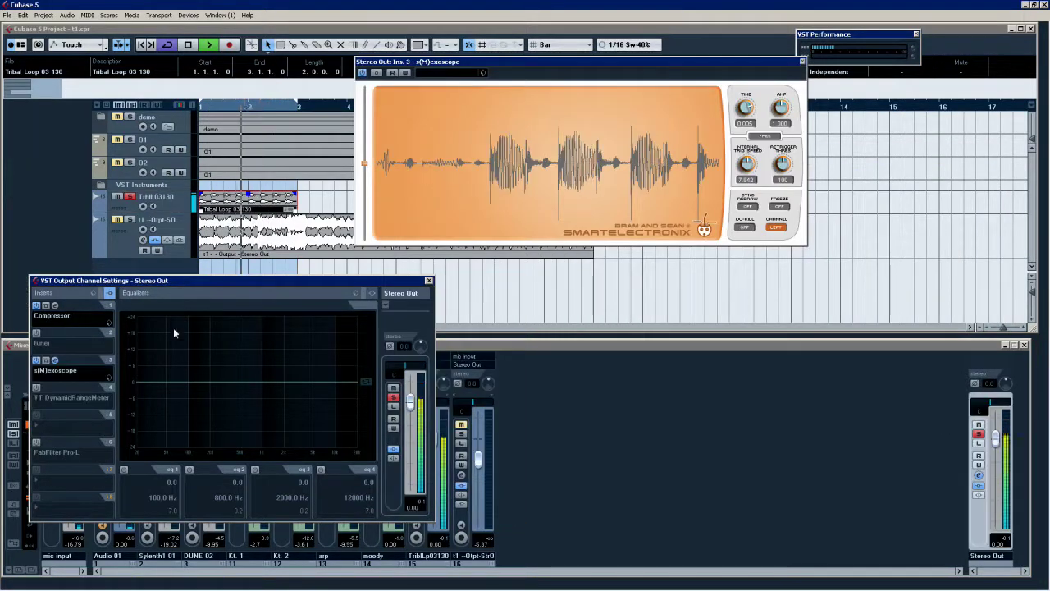
{"action": "left_click", "coordinate": [55, 388]}
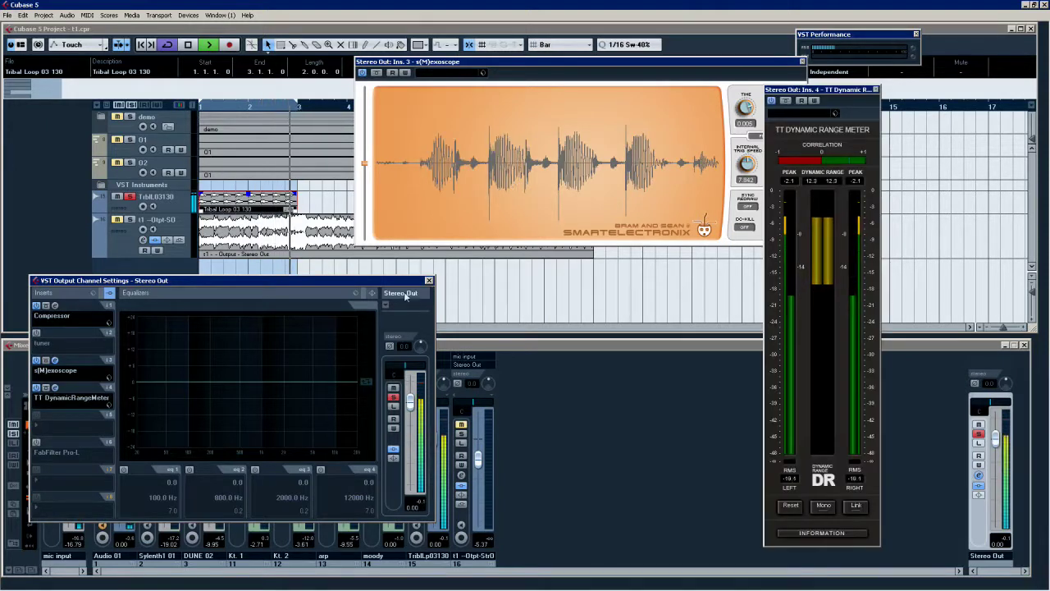
{"action": "left_click", "coordinate": [429, 282]}
{"action": "left_click", "coordinate": [489, 211]}
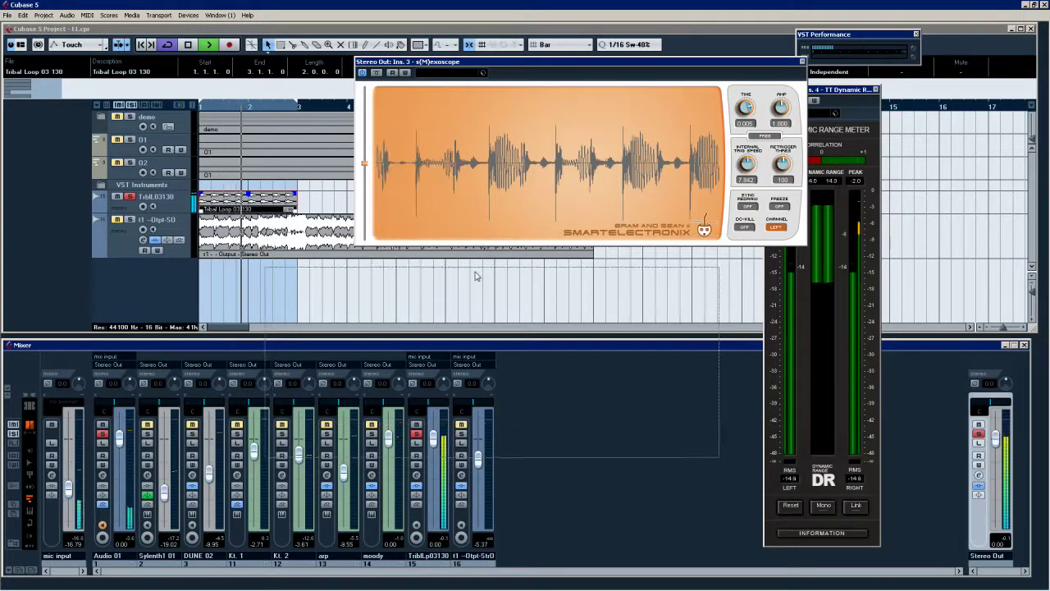
{"action": "left_click_drag", "start_coordinate": [771, 62], "coordinate": [752, 259]}
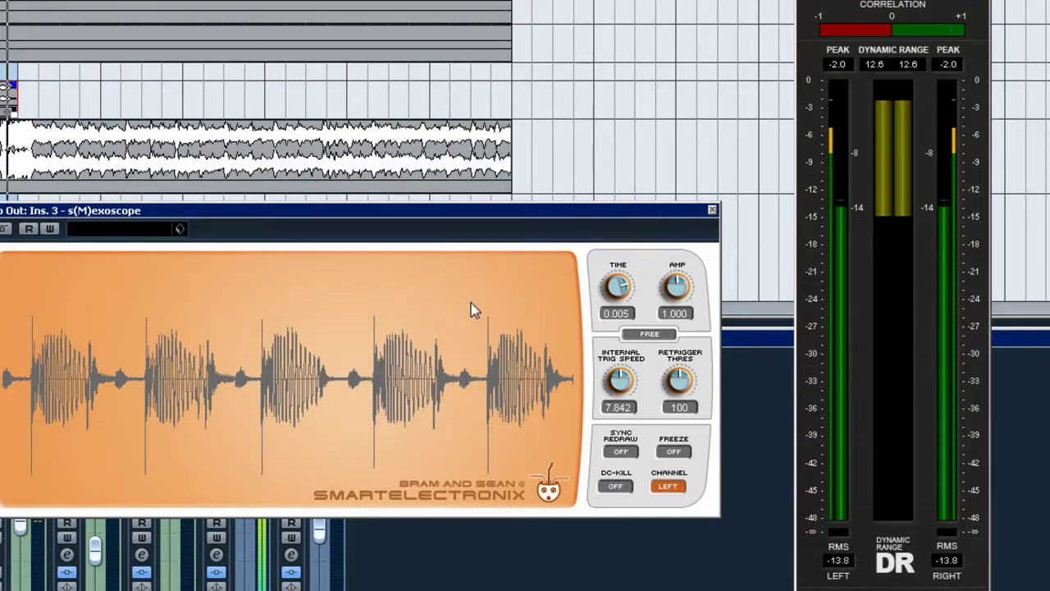
{"action": "left_click_drag", "start_coordinate": [438, 210], "coordinate": [491, 0]}
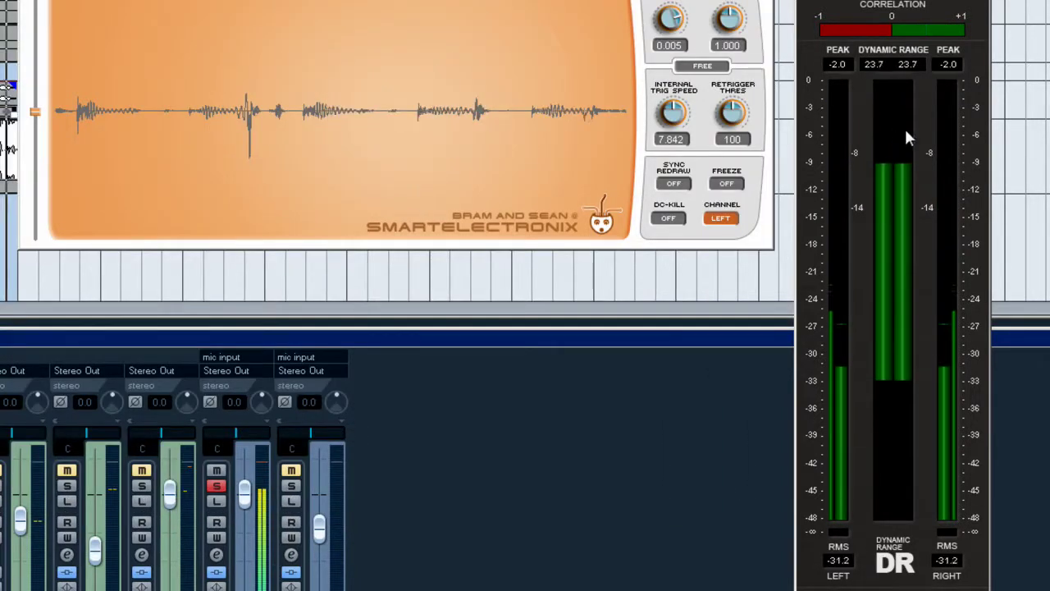
Step: Open the Pro-L editor from the tribal loop's channel settings and place it below the oscilloscope, keeping the output at -0.10 dB
{"action": "left_click", "coordinate": [216, 557]}
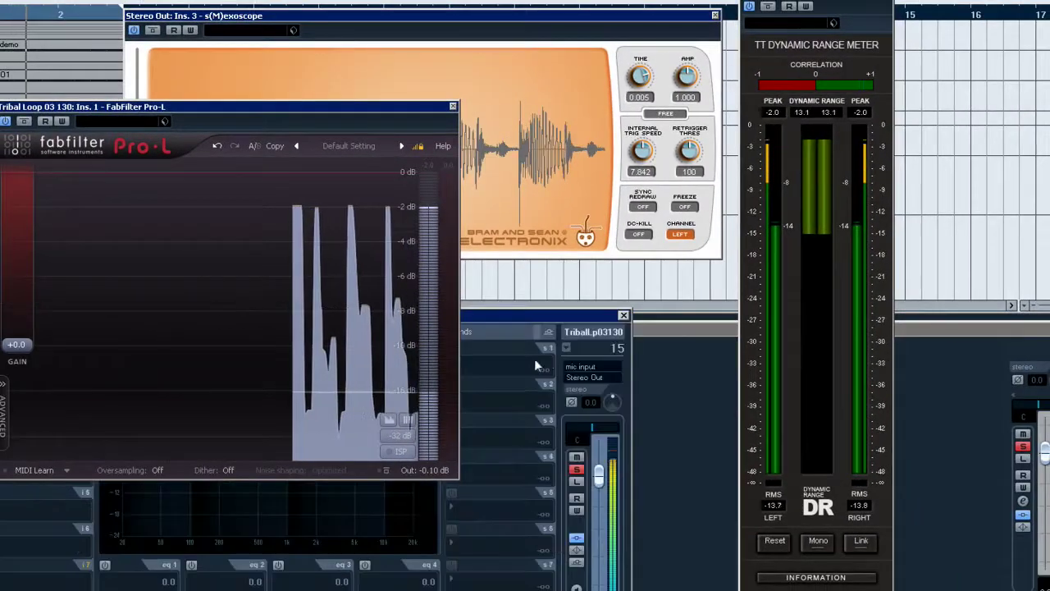
{"action": "left_click_drag", "start_coordinate": [329, 108], "coordinate": [466, 274]}
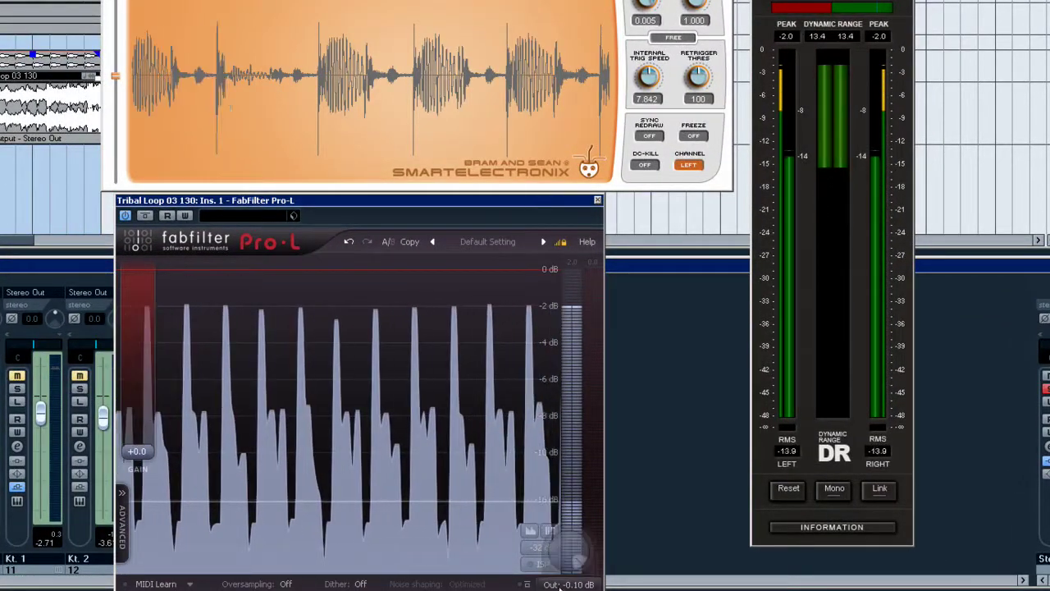
{"action": "mouse_move", "coordinate": [574, 552]}
{"action": "left_click_drag", "start_coordinate": [570, 543], "coordinate": [562, 553]}
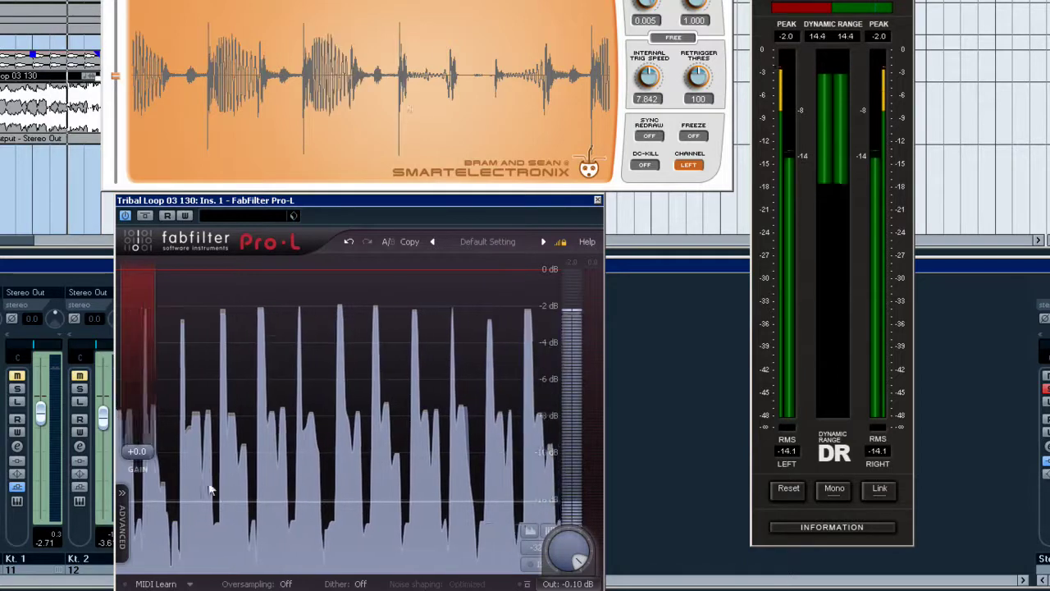
Step: Raise the Pro-L gain on the tribal loop to about 6.7 dB, and ease it back to about 4.8 dB
{"action": "mouse_move", "coordinate": [147, 461]}
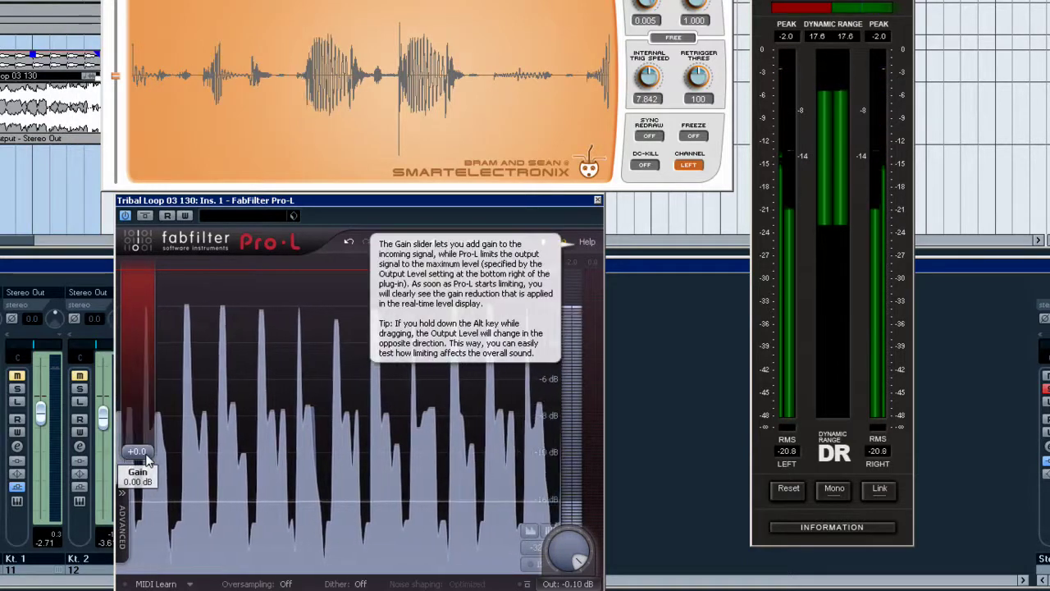
{"action": "left_click_drag", "start_coordinate": [148, 462], "coordinate": [149, 417]}
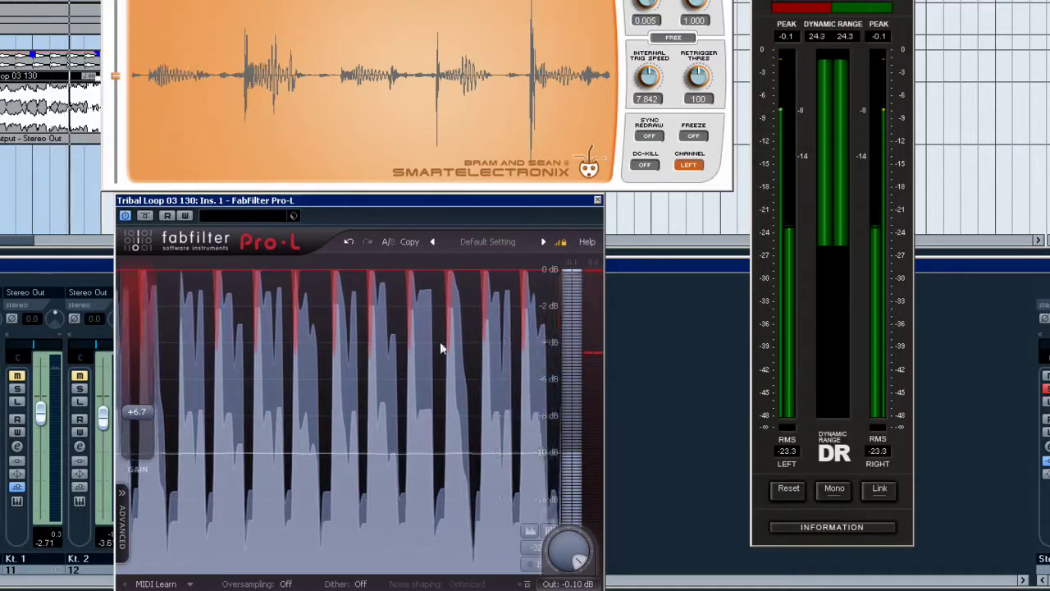
{"action": "left_click_drag", "start_coordinate": [168, 413], "coordinate": [168, 423]}
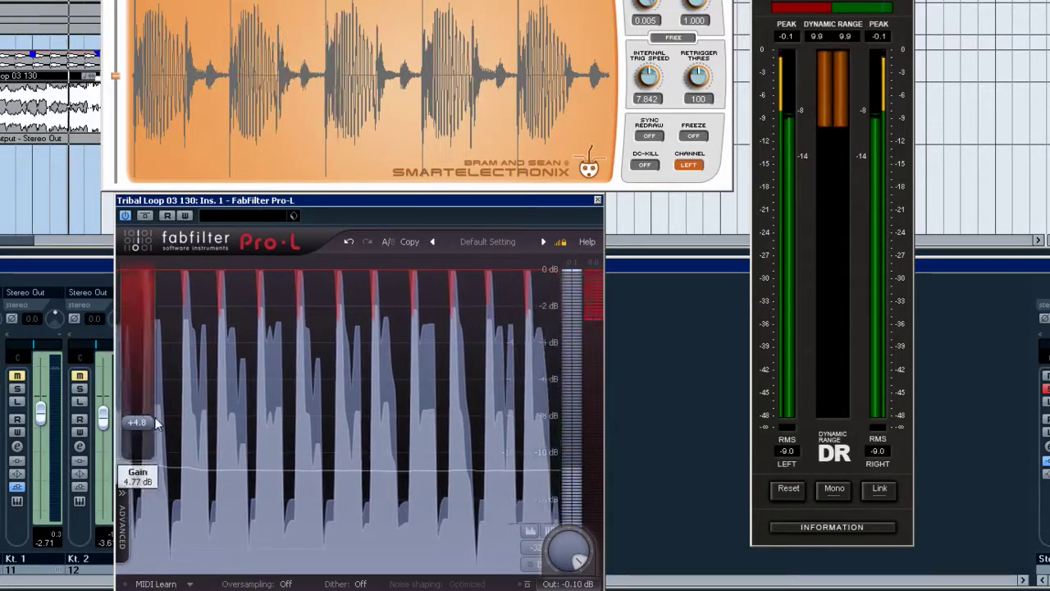
Step: Lower the Pro-L gain on the tribal loop to 4.0 dB and compare the loop with the limiter bypassed and active
{"action": "left_click_drag", "start_coordinate": [140, 423], "coordinate": [151, 430]}
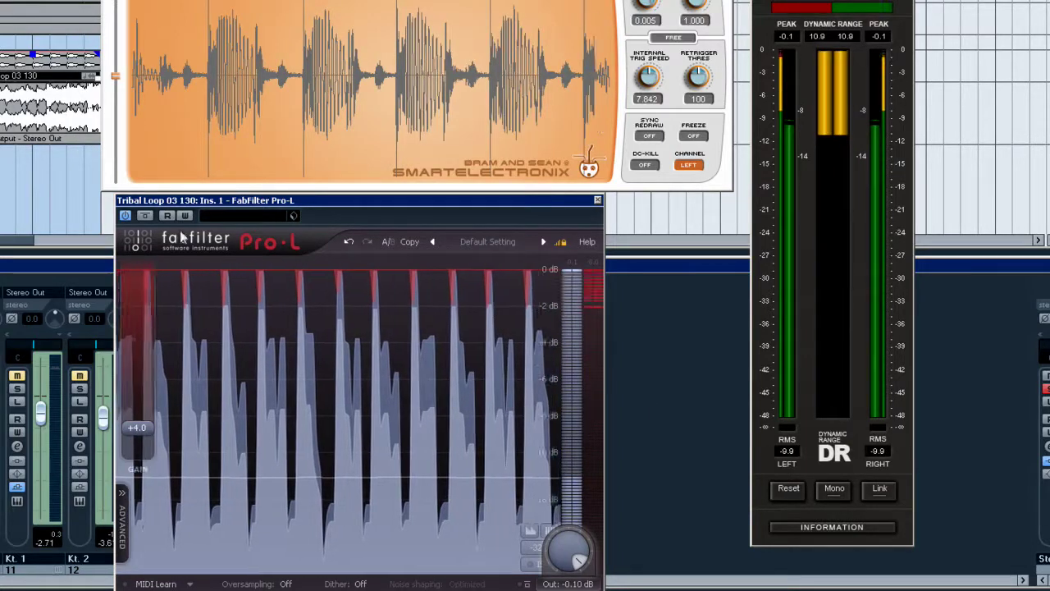
{"action": "left_click", "coordinate": [145, 215]}
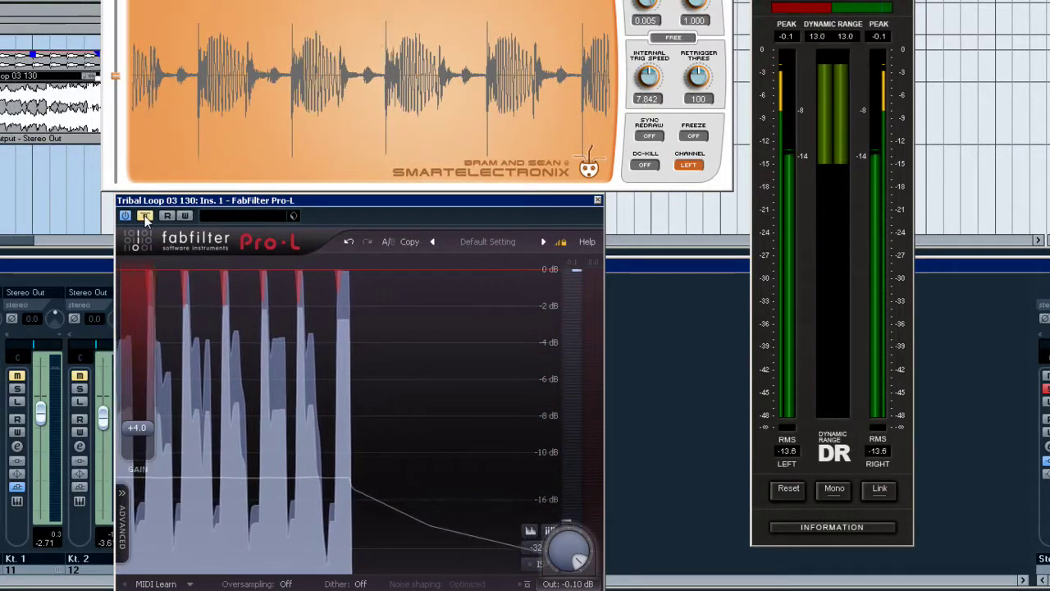
{"action": "left_click", "coordinate": [145, 215]}
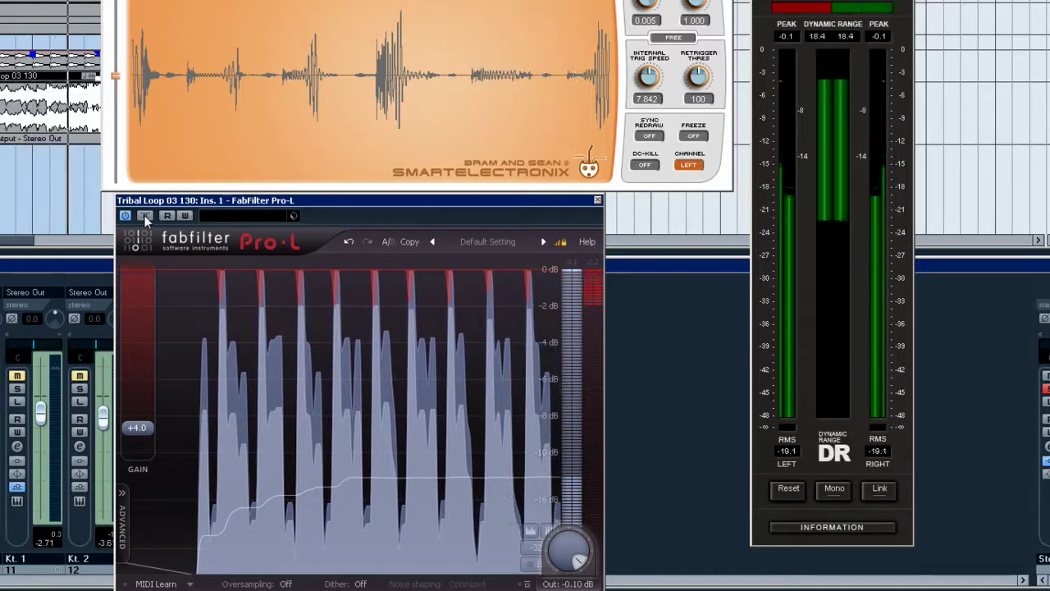
{"action": "left_click", "coordinate": [145, 215]}
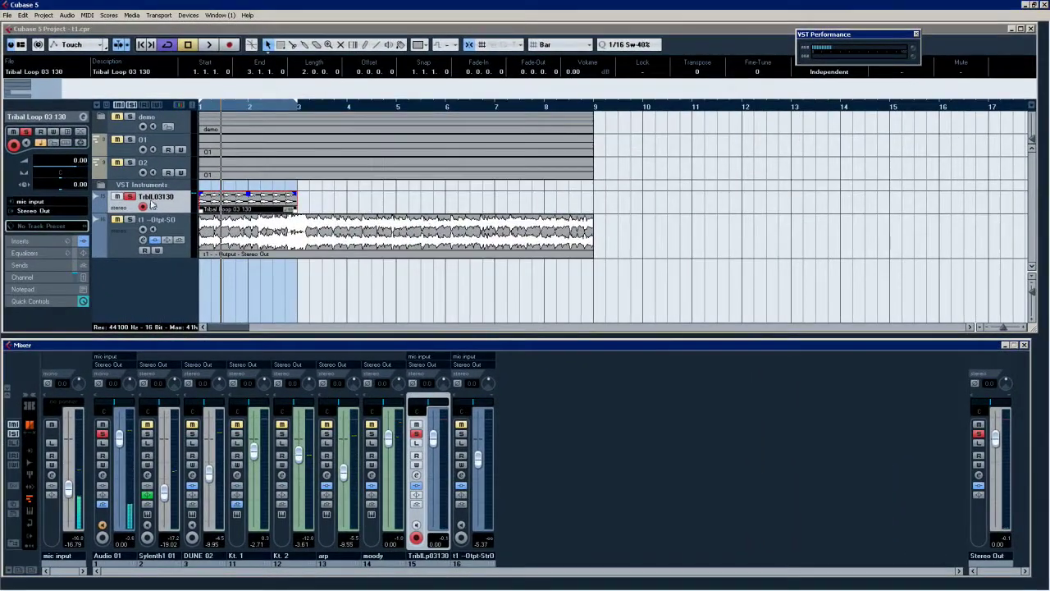
Step: Unsolo the tribal loop, solo the t1 output track instead, and set the locators around its full audio event
{"action": "left_click", "coordinate": [131, 199]}
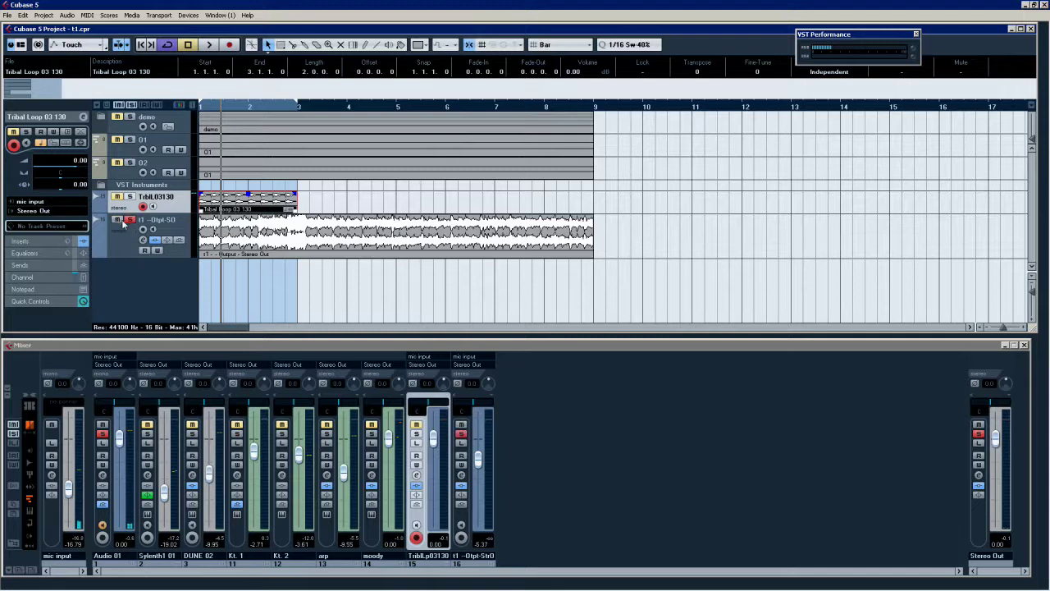
{"action": "key", "text": "p"}
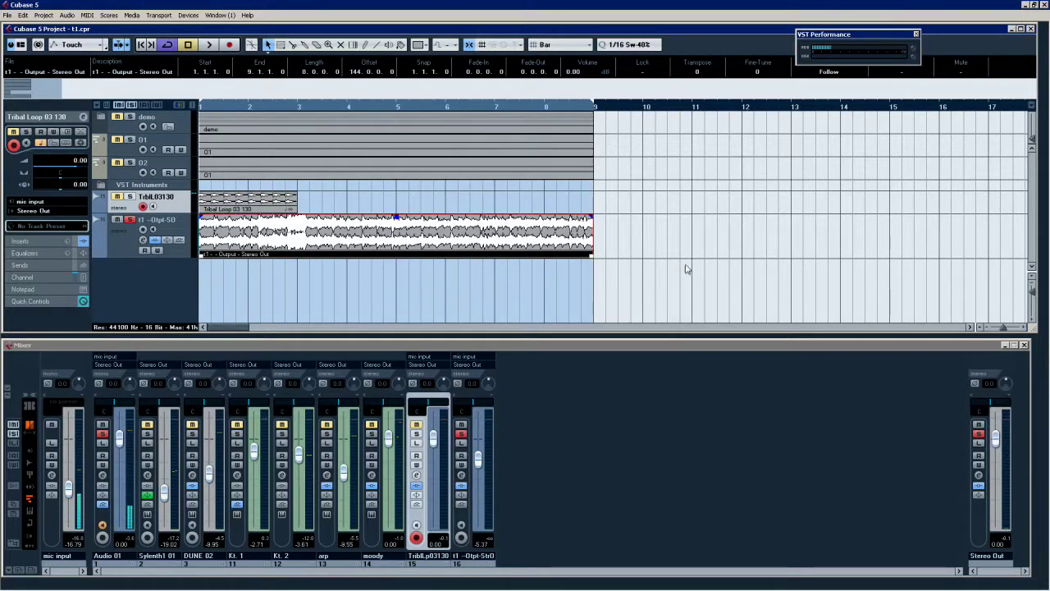
{"action": "left_click", "coordinate": [887, 437]}
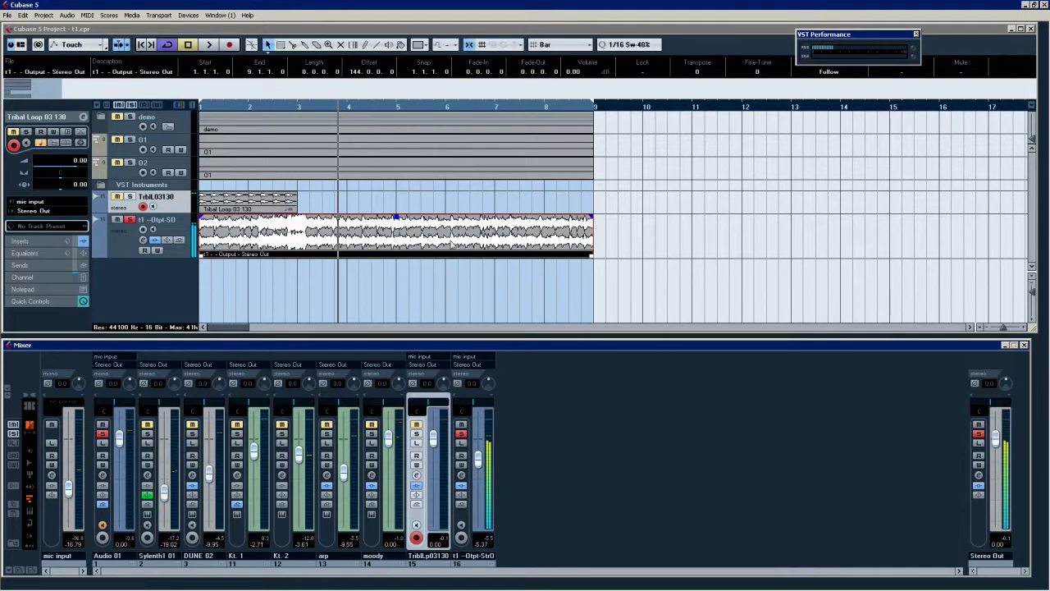
{"action": "left_click", "coordinate": [406, 237]}
Step: Open the channel settings of the t1 output track and place the window over the track list and mixer
{"action": "left_click", "coordinate": [462, 487]}
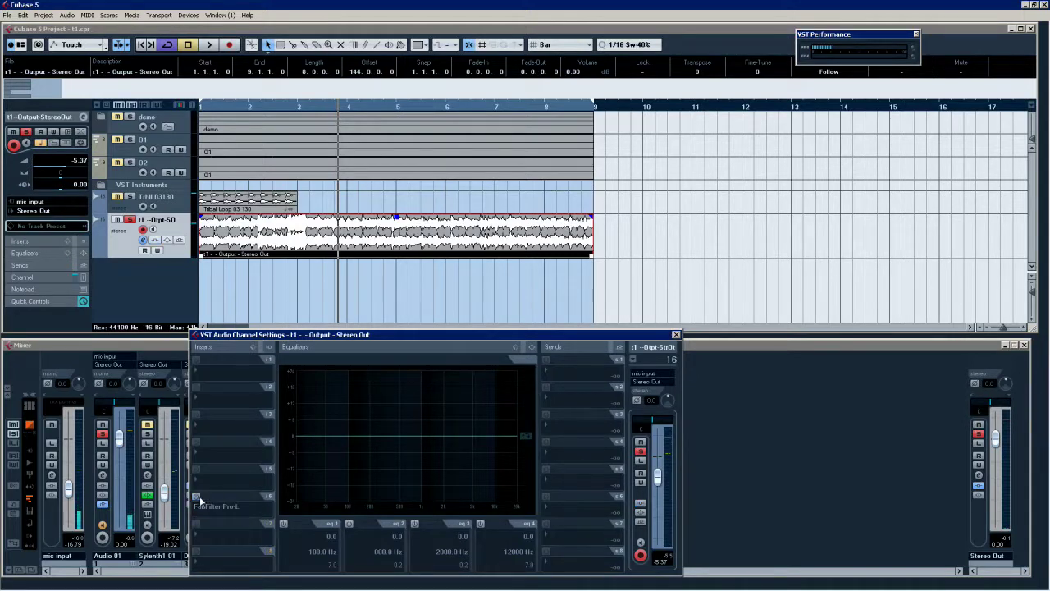
{"action": "left_click_drag", "start_coordinate": [579, 234], "coordinate": [516, 162]}
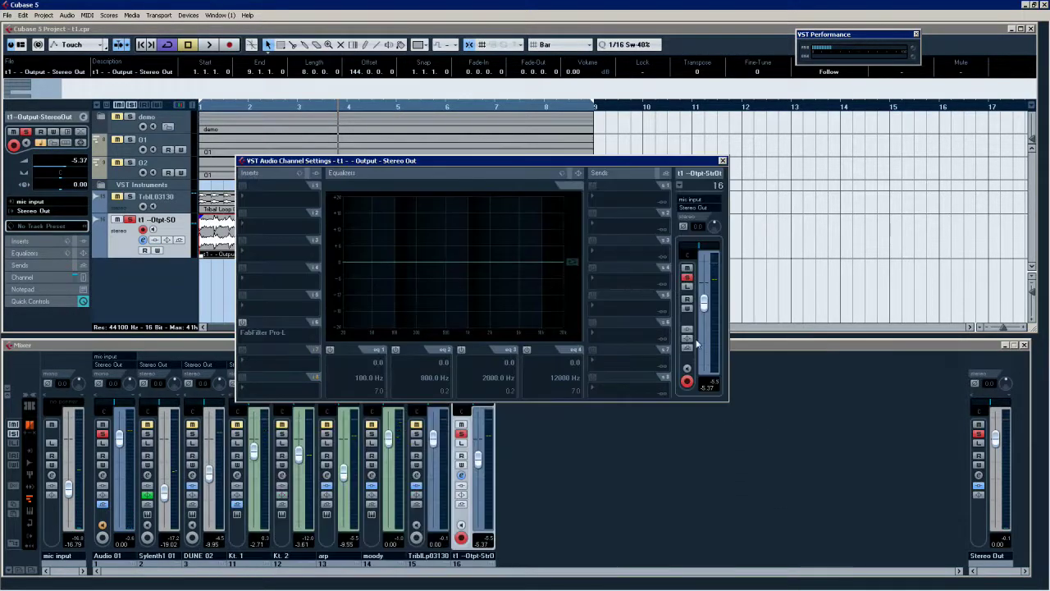
{"action": "left_click_drag", "start_coordinate": [420, 162], "coordinate": [228, 192]}
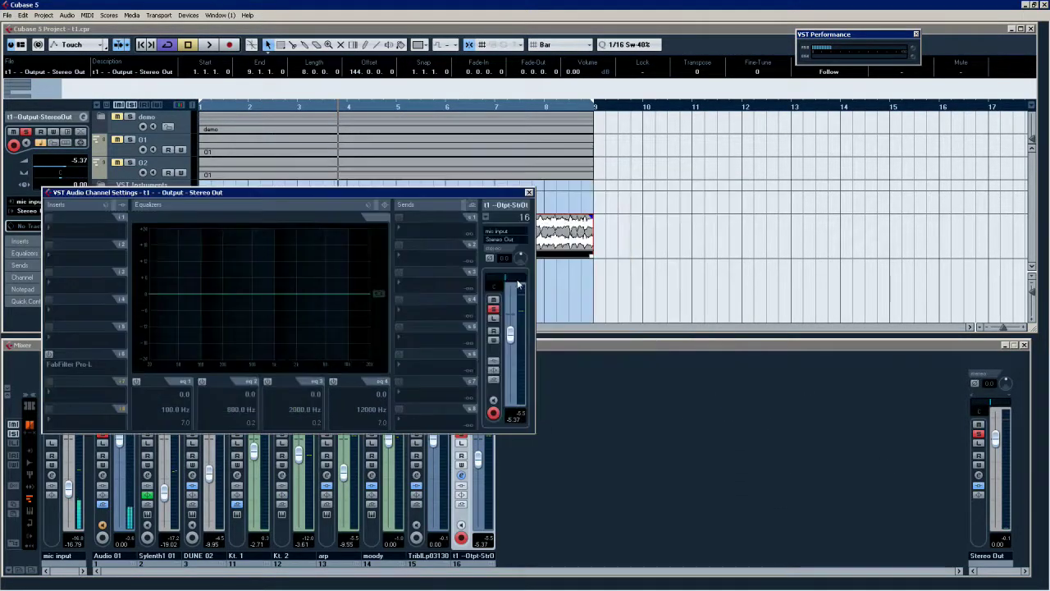
Step: Open the TT Dynamic Range Meter on insert 4 of Stereo Out and activate Pro-L on insert 6, closing the channel settings
{"action": "left_click", "coordinate": [979, 477]}
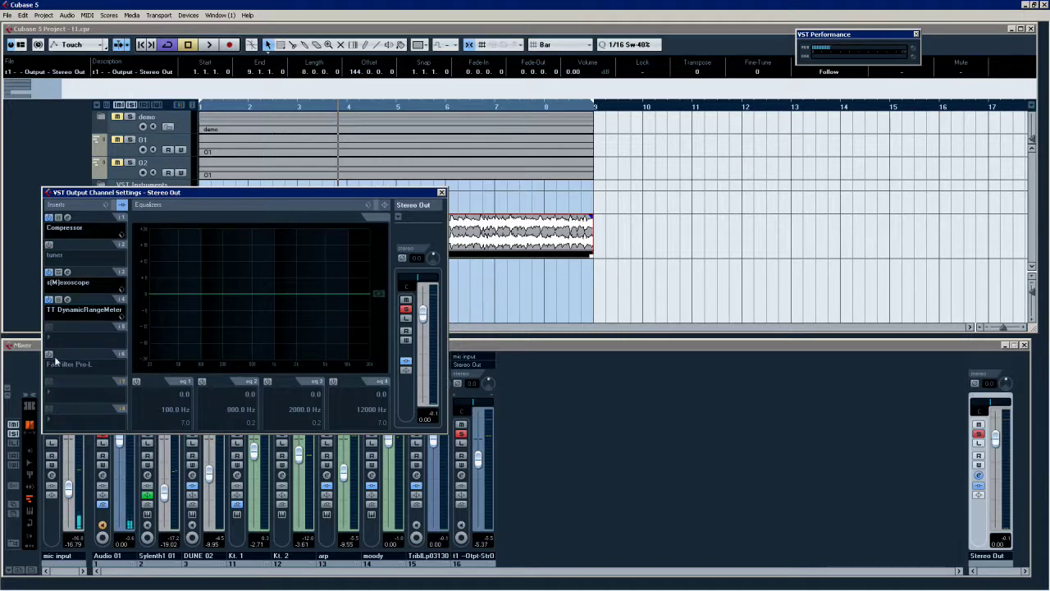
{"action": "left_click", "coordinate": [67, 299]}
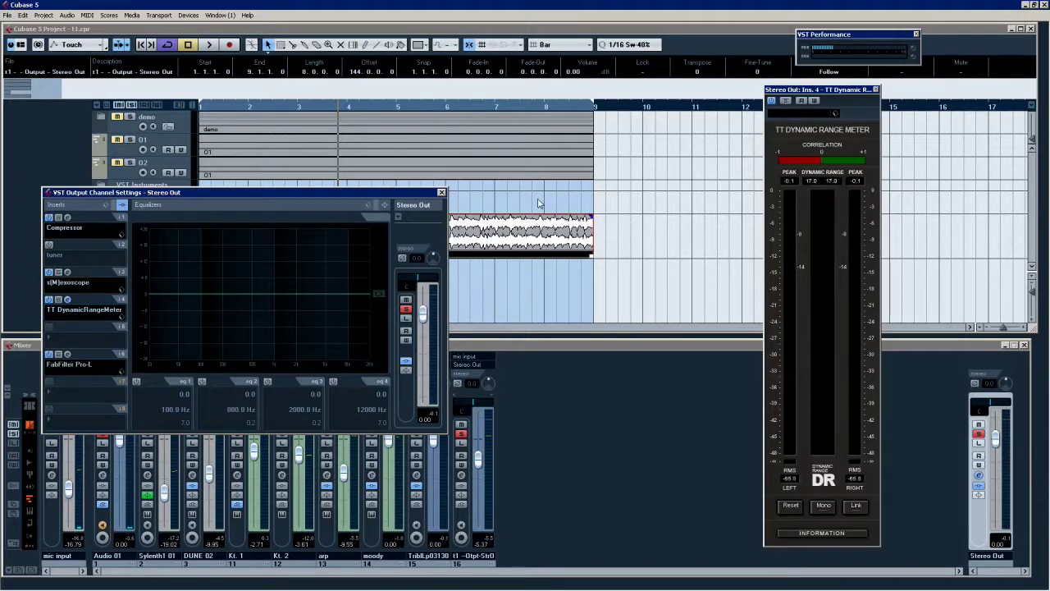
{"action": "left_click", "coordinate": [441, 194]}
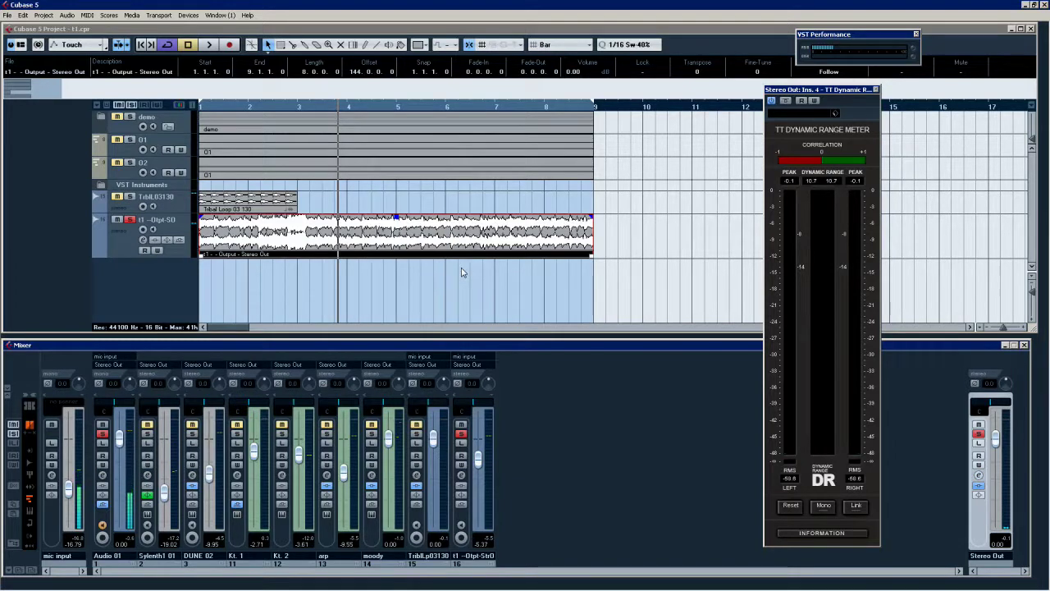
Step: Play the t1 output track, activate Pro-L on insert 6 of its channel, and open the limiter's editor
{"action": "left_click", "coordinate": [260, 208]}
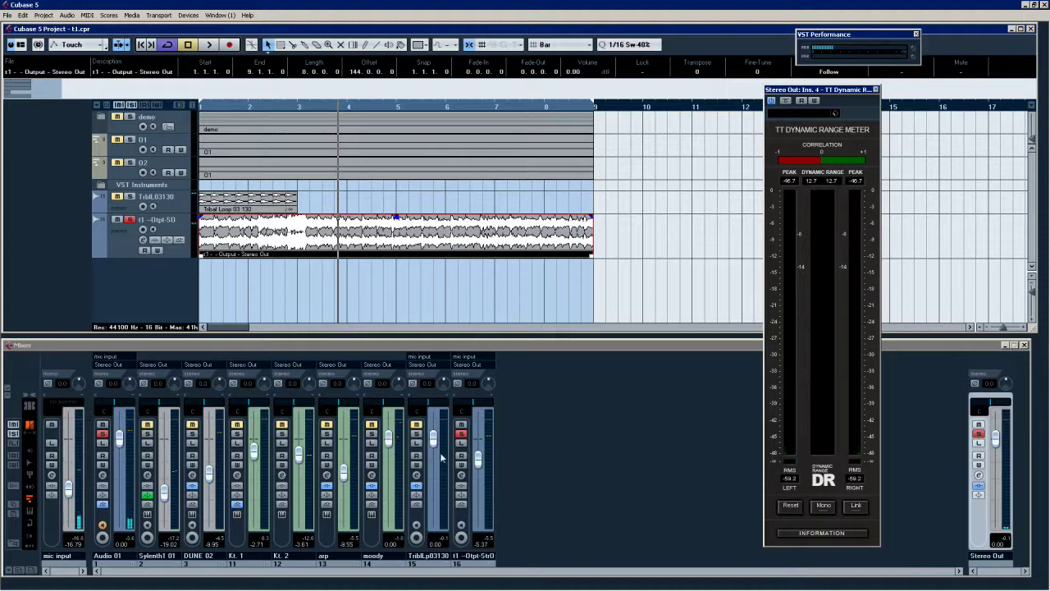
{"action": "key", "text": "space"}
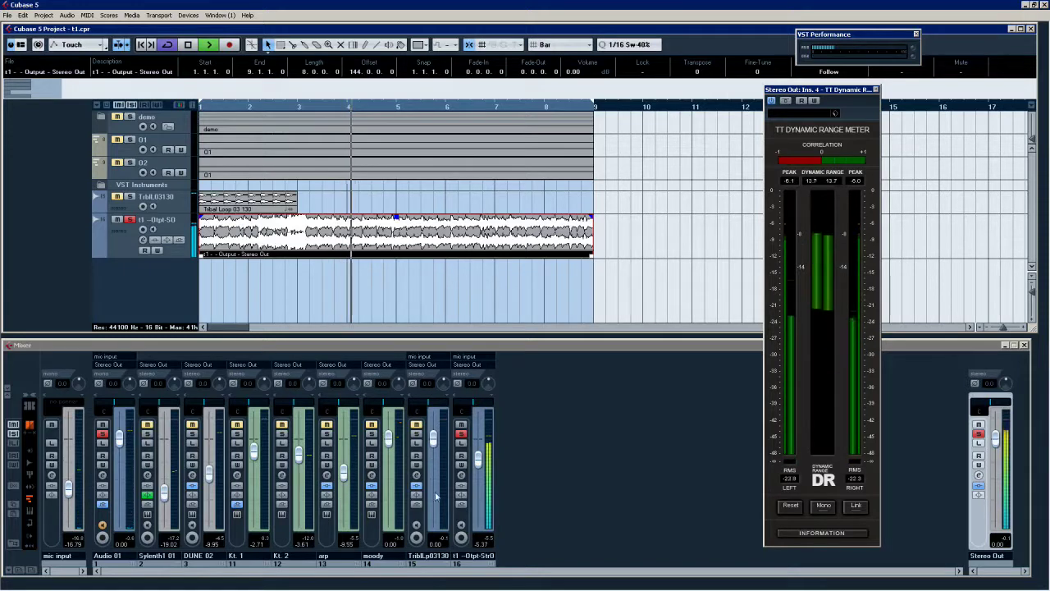
{"action": "left_click", "coordinate": [460, 476]}
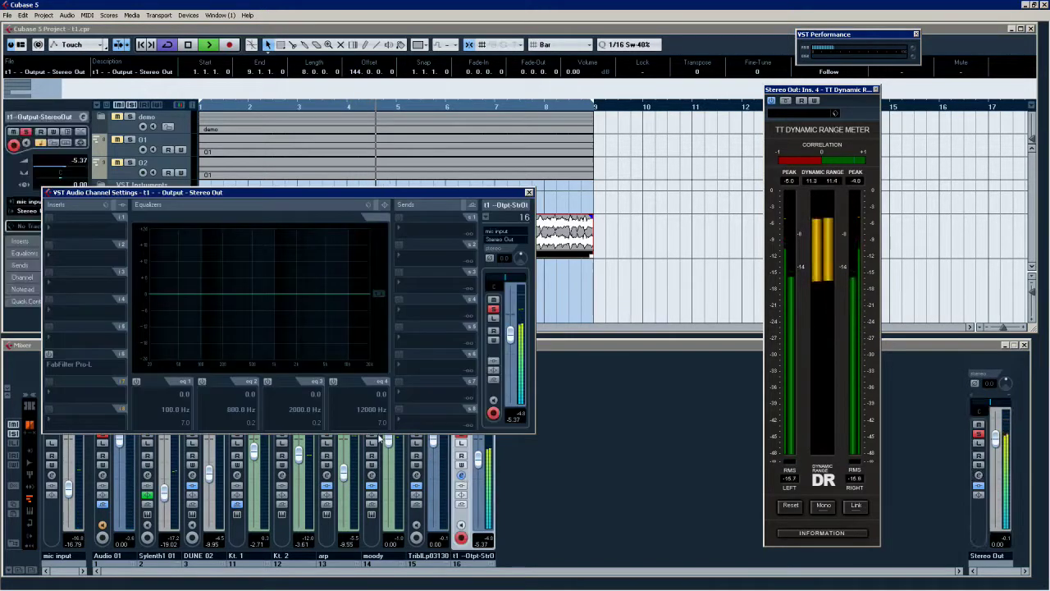
{"action": "left_click", "coordinate": [49, 354]}
{"action": "left_click", "coordinate": [67, 353]}
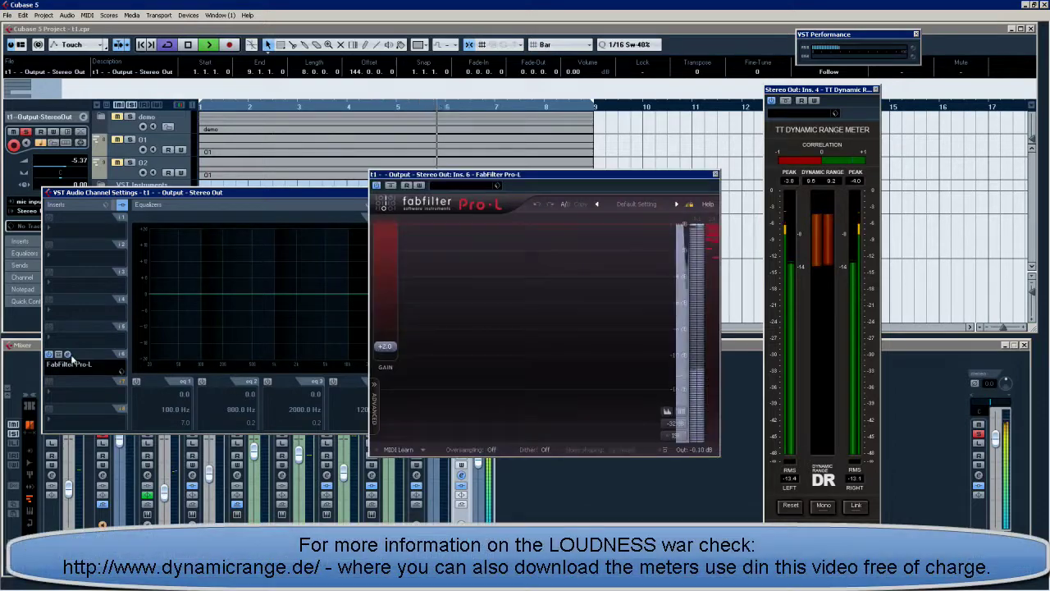
Step: Reset the Pro-L gain on the t1 output track to 0 dB, and raise it to about 3.9 dB during playback
{"action": "left_click", "coordinate": [394, 351], "text": "ctrl"}
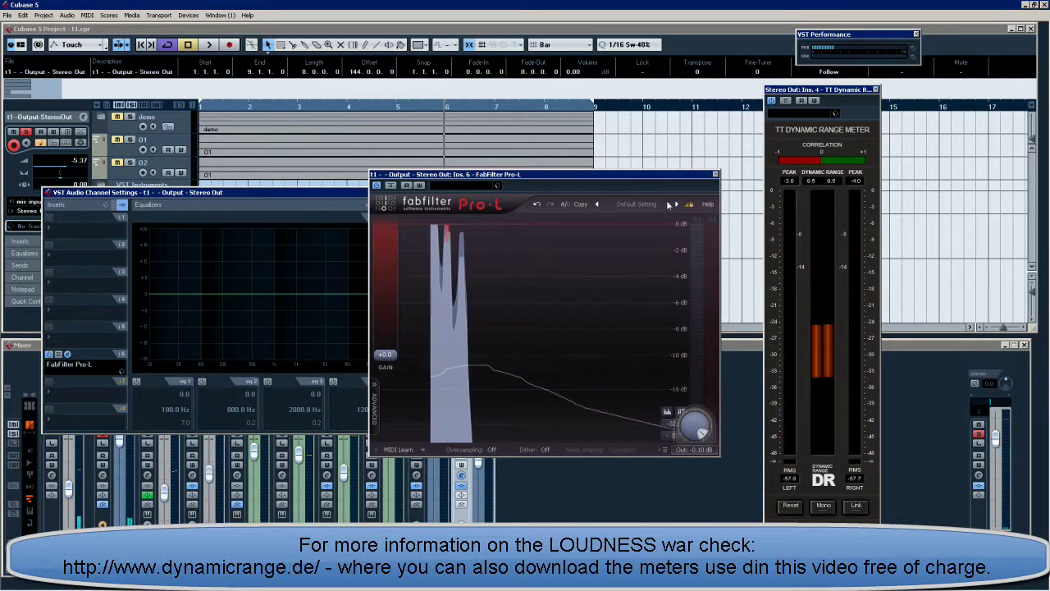
{"action": "left_click_drag", "start_coordinate": [672, 178], "coordinate": [627, 177]}
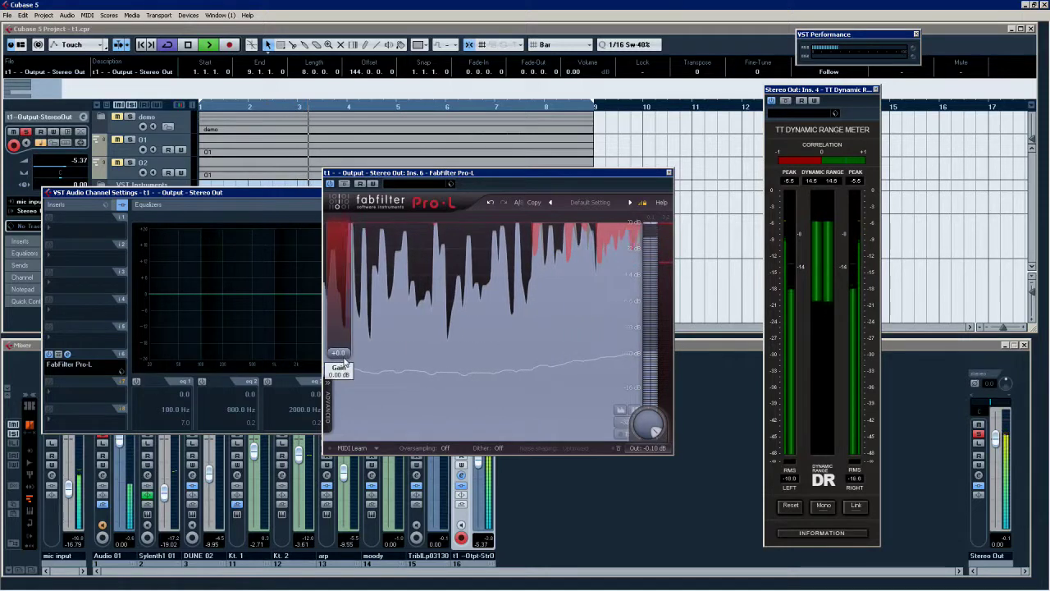
{"action": "left_click_drag", "start_coordinate": [346, 359], "coordinate": [346, 348]}
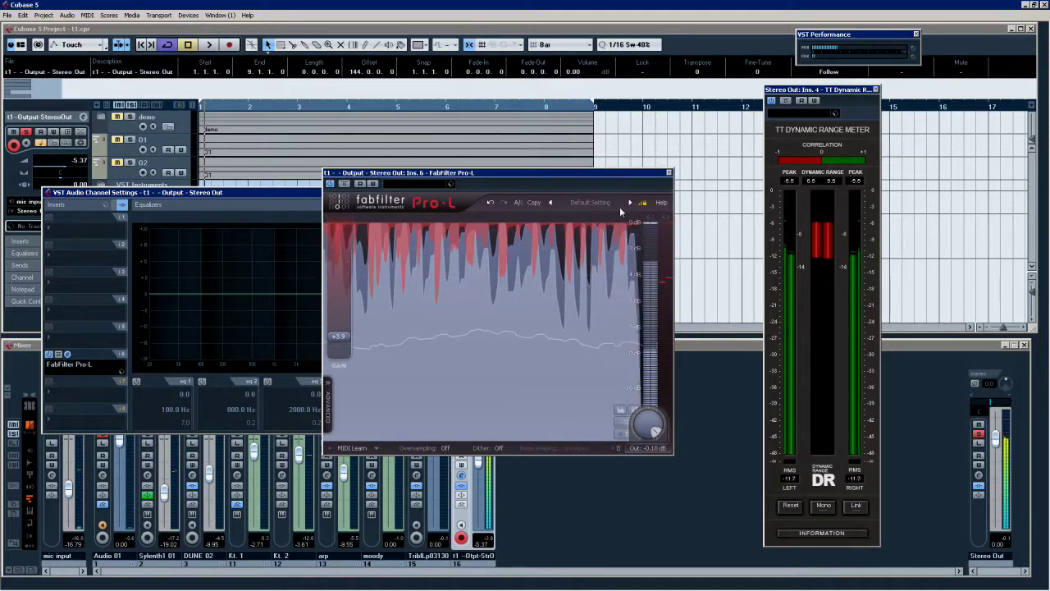
Step: Close the t1 output track's Pro-L editor and deactivate Pro-L on insert 6 of both Stereo Out and the t1 output channel
{"action": "left_click", "coordinate": [668, 172]}
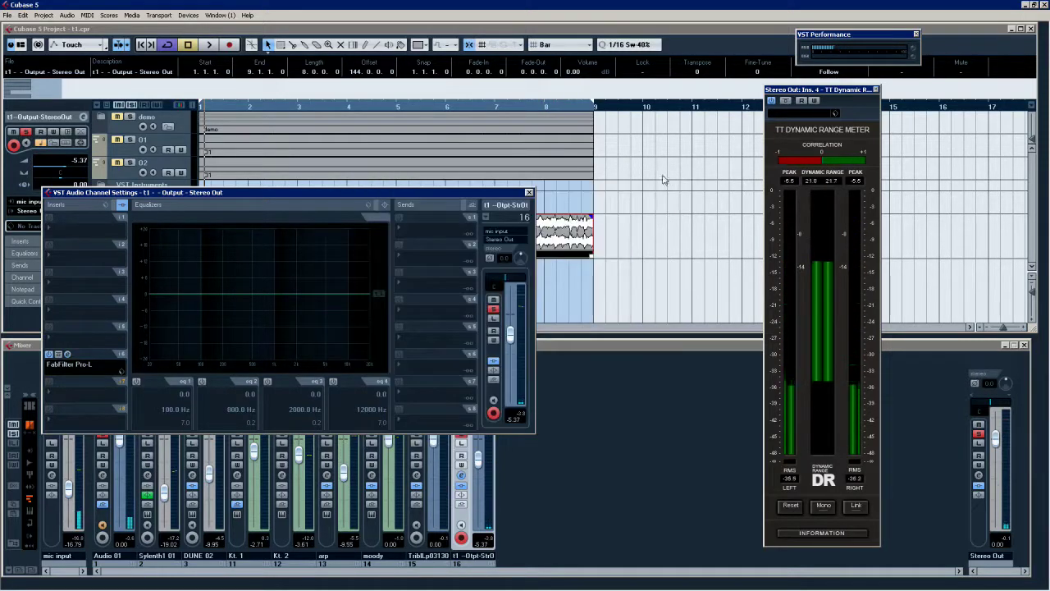
{"action": "left_click", "coordinate": [529, 193]}
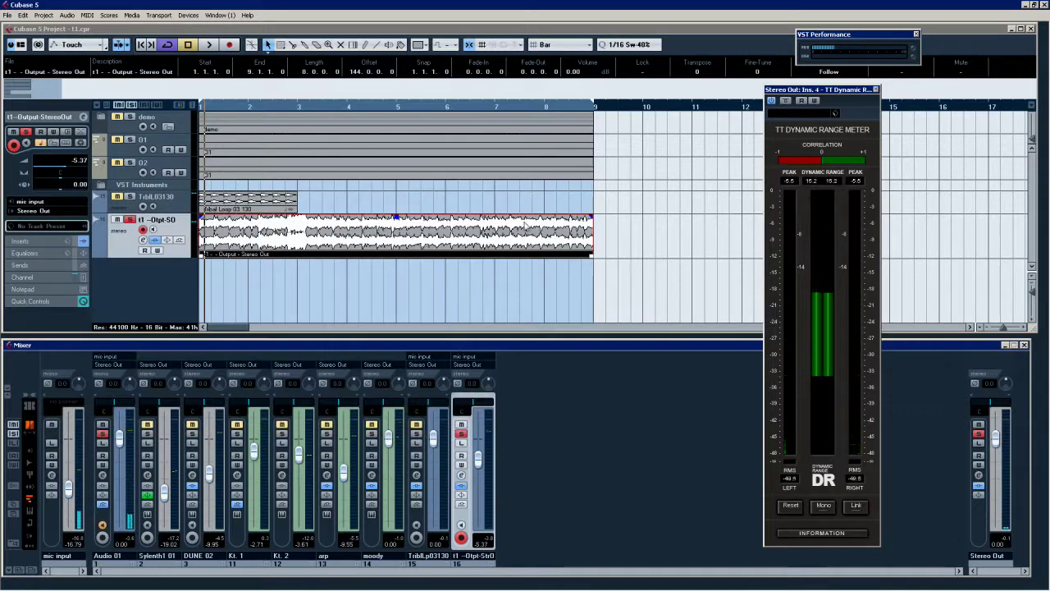
{"action": "left_click", "coordinate": [979, 477]}
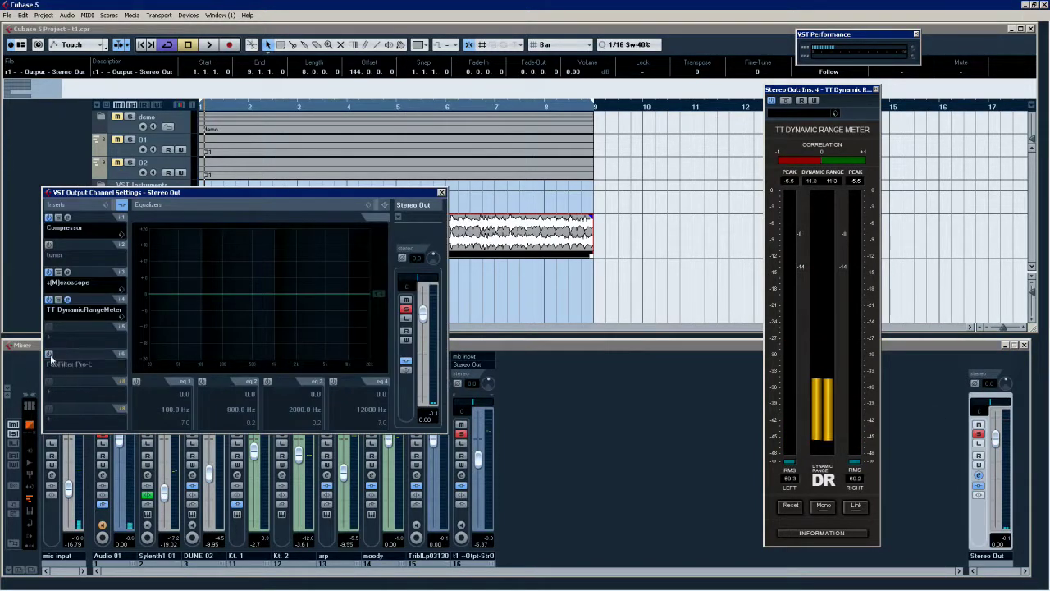
{"action": "left_click", "coordinate": [459, 477]}
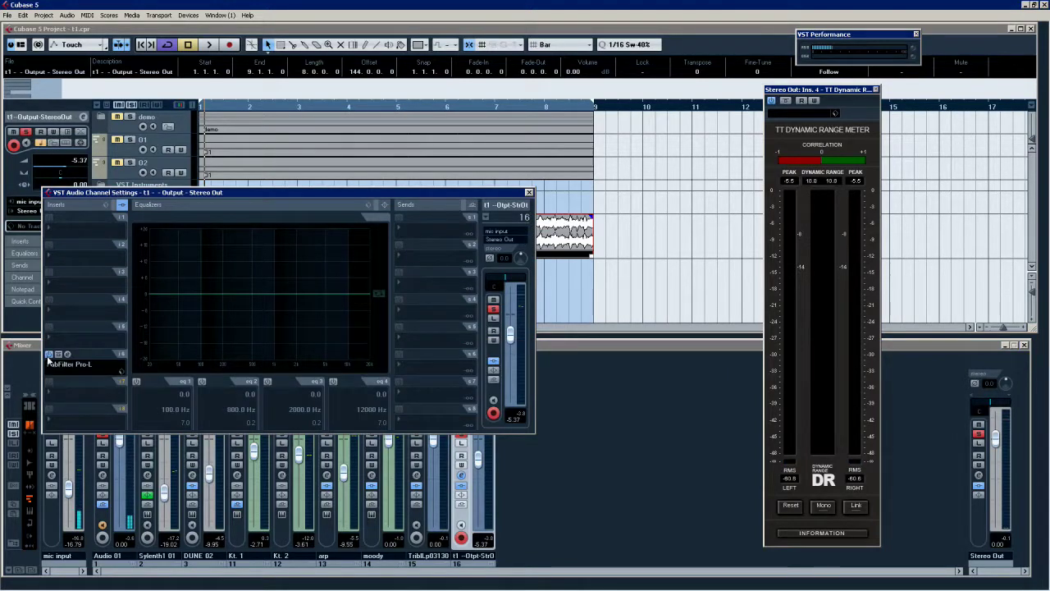
{"action": "left_click", "coordinate": [529, 193]}
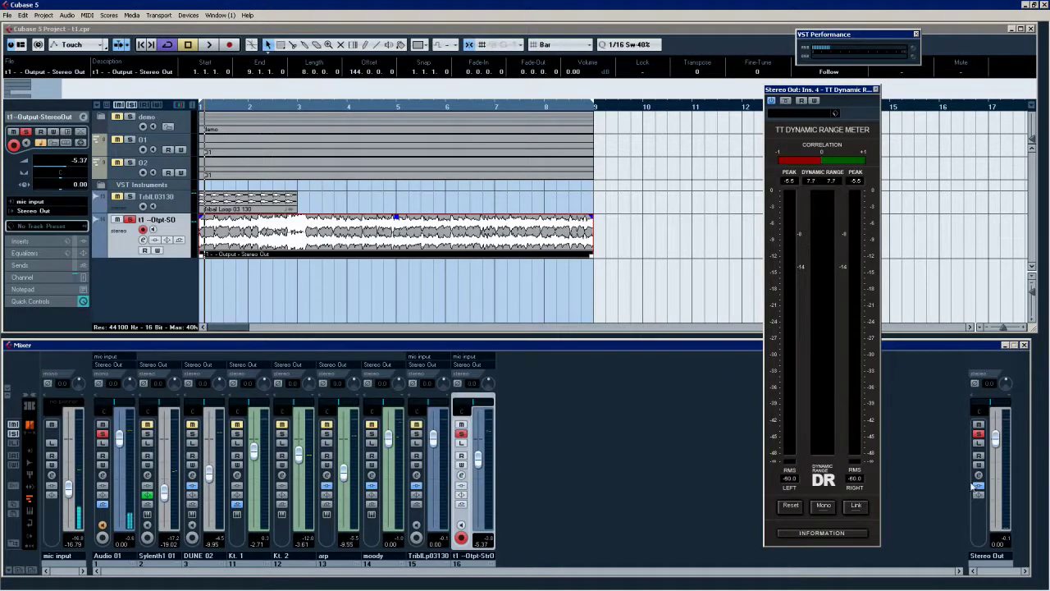
Step: Activate Pro-L on insert 6 of Stereo Out with 0 dB gain, and reset the dynamic range meter during playback
{"action": "left_click", "coordinate": [979, 477]}
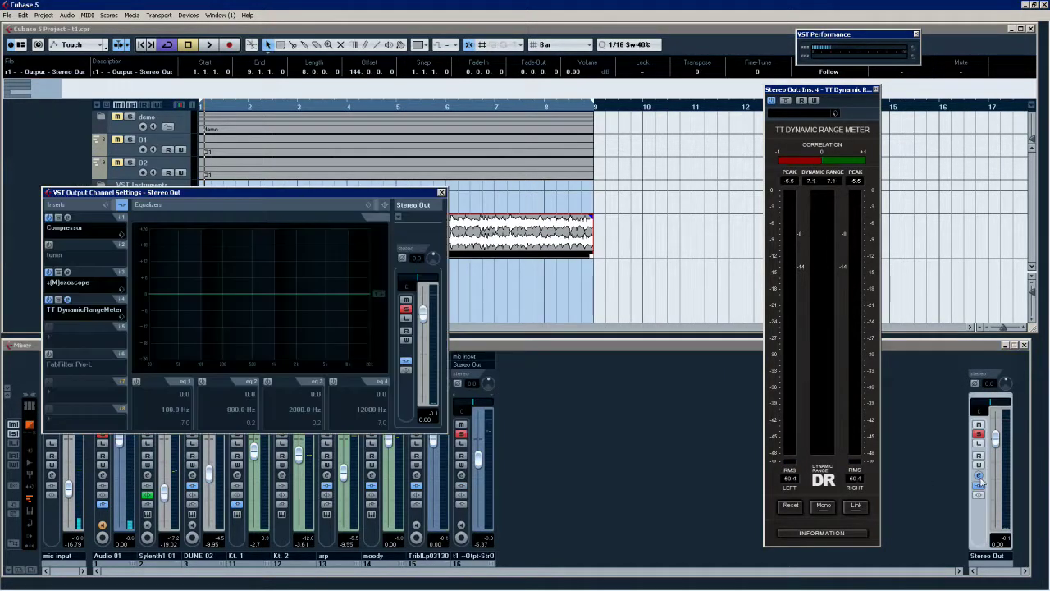
{"action": "left_click", "coordinate": [67, 354]}
{"action": "left_click_drag", "start_coordinate": [376, 311], "coordinate": [389, 380]}
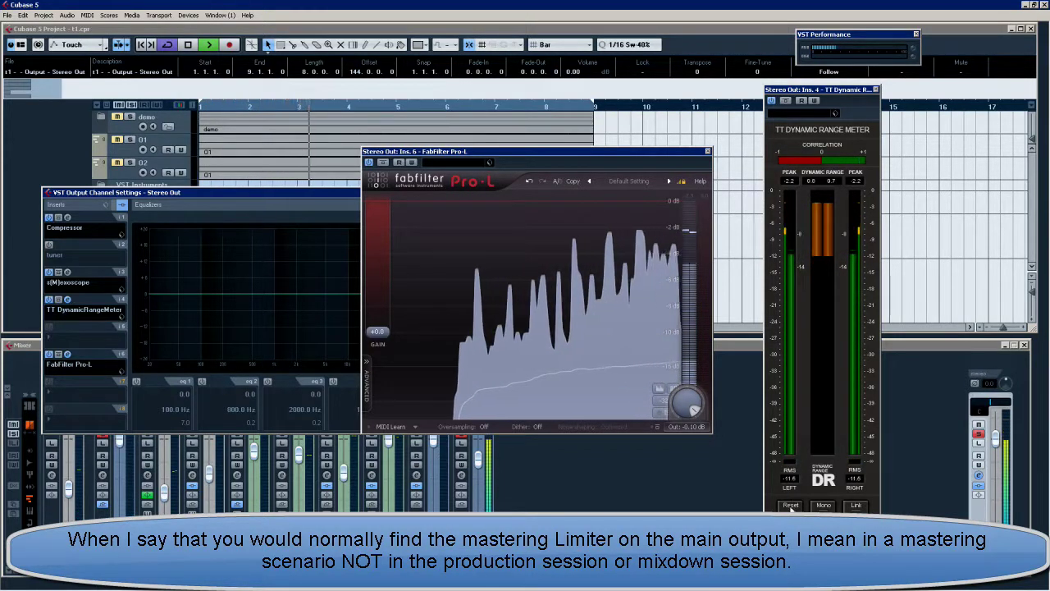
{"action": "left_click", "coordinate": [790, 506]}
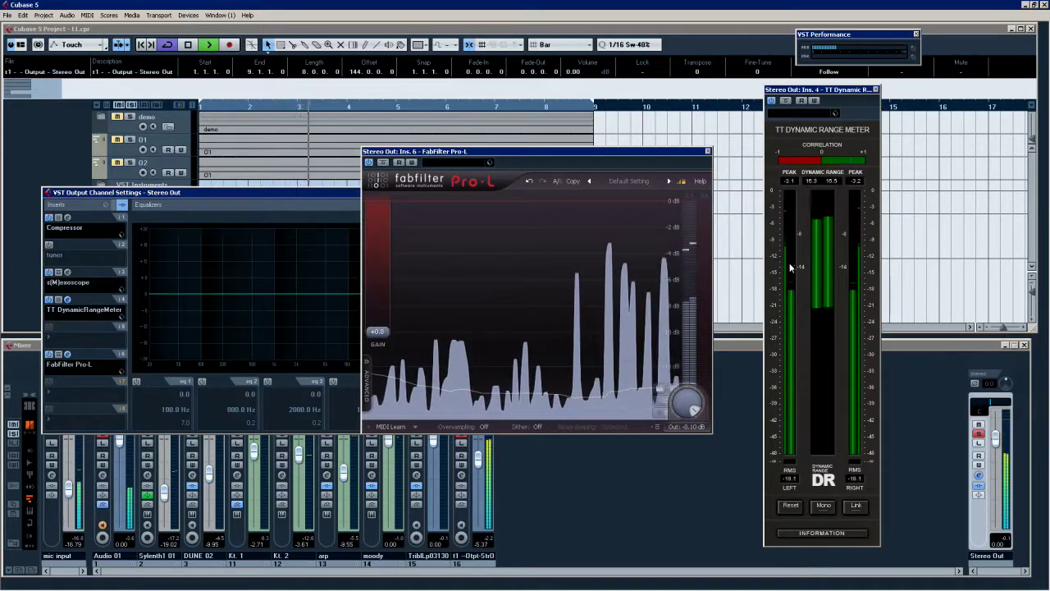
Step: Raise the Pro-L gain on Stereo Out in stages to 4.1 dB, 7.3 dB and 13.9 dB during playback
{"action": "left_click_drag", "start_coordinate": [378, 331], "coordinate": [382, 313]}
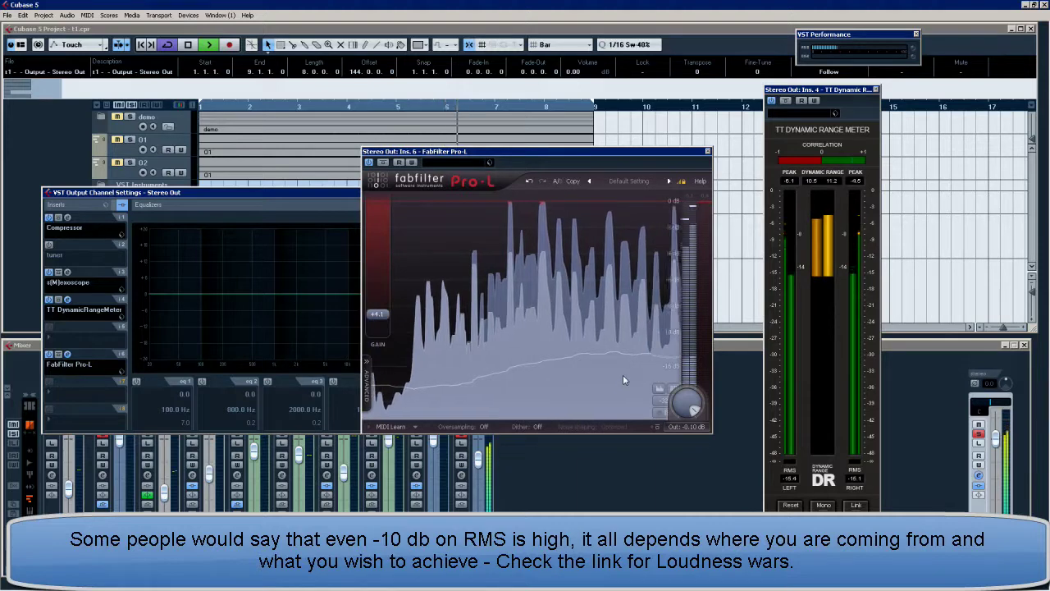
{"action": "left_click_drag", "start_coordinate": [378, 313], "coordinate": [385, 303]}
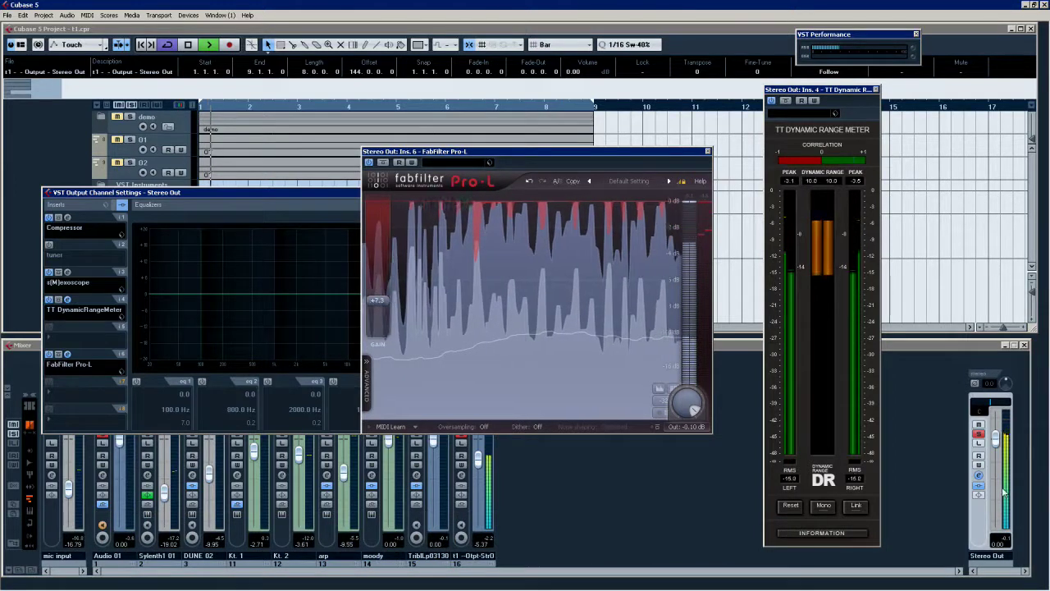
{"action": "left_click_drag", "start_coordinate": [377, 300], "coordinate": [386, 275]}
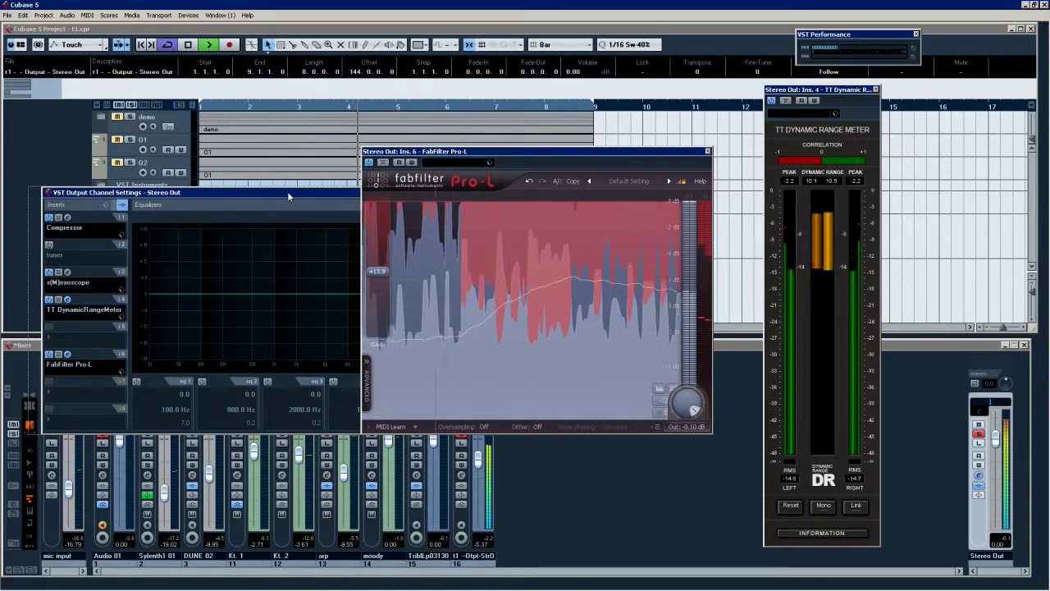
Step: Move the Stereo Out channel settings aside and close them, and lower the Pro-L gain to about 8.8 dB
{"action": "left_click_drag", "start_coordinate": [261, 189], "coordinate": [143, 174]}
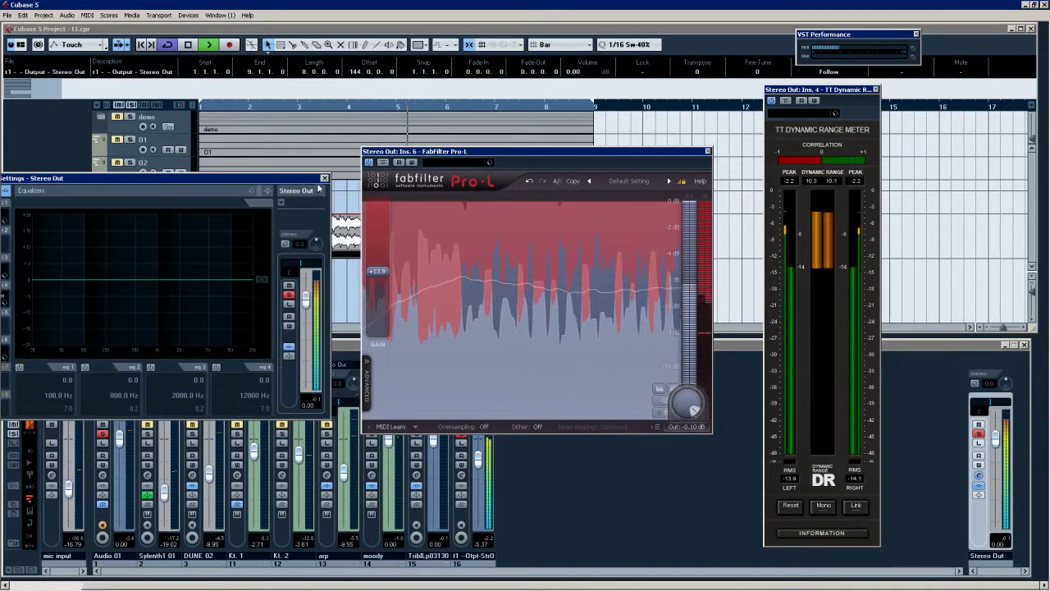
{"action": "left_click_drag", "start_coordinate": [26, 178], "coordinate": [240, 178]}
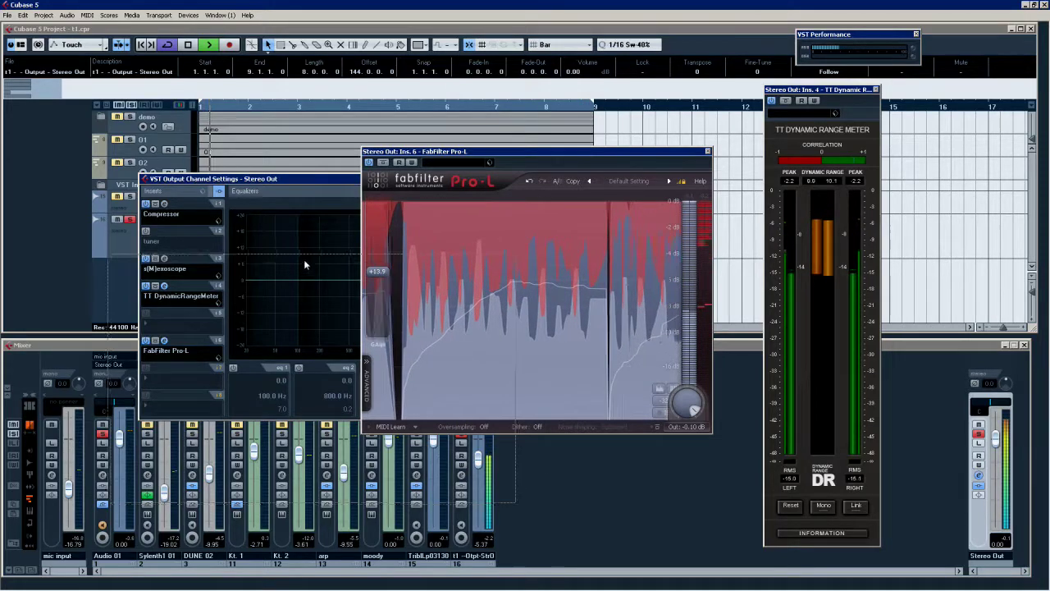
{"action": "left_click_drag", "start_coordinate": [304, 178], "coordinate": [269, 259]}
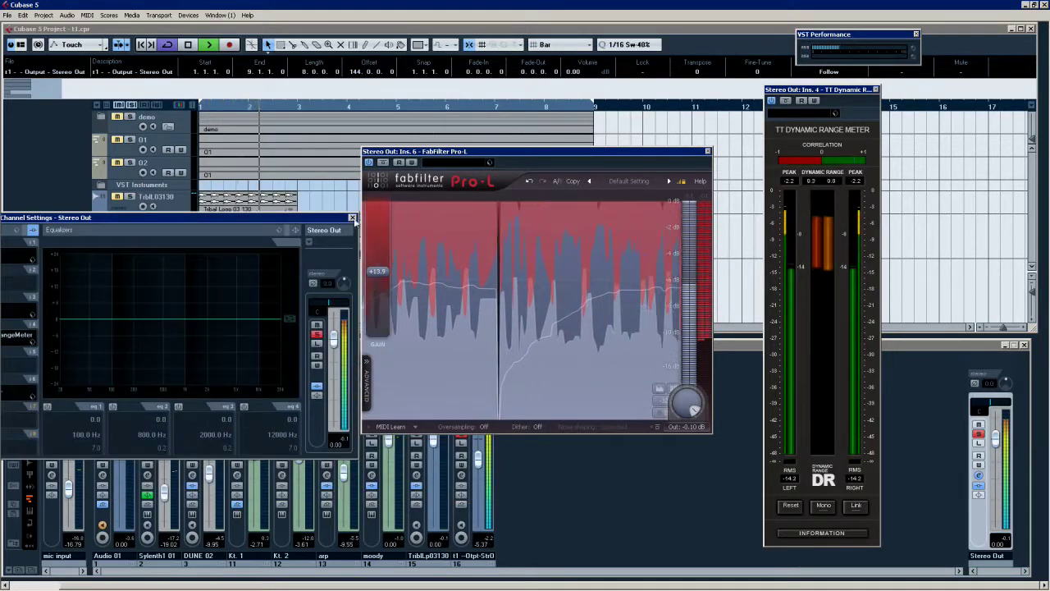
{"action": "left_click", "coordinate": [379, 278]}
{"action": "left_click_drag", "start_coordinate": [380, 277], "coordinate": [389, 304]}
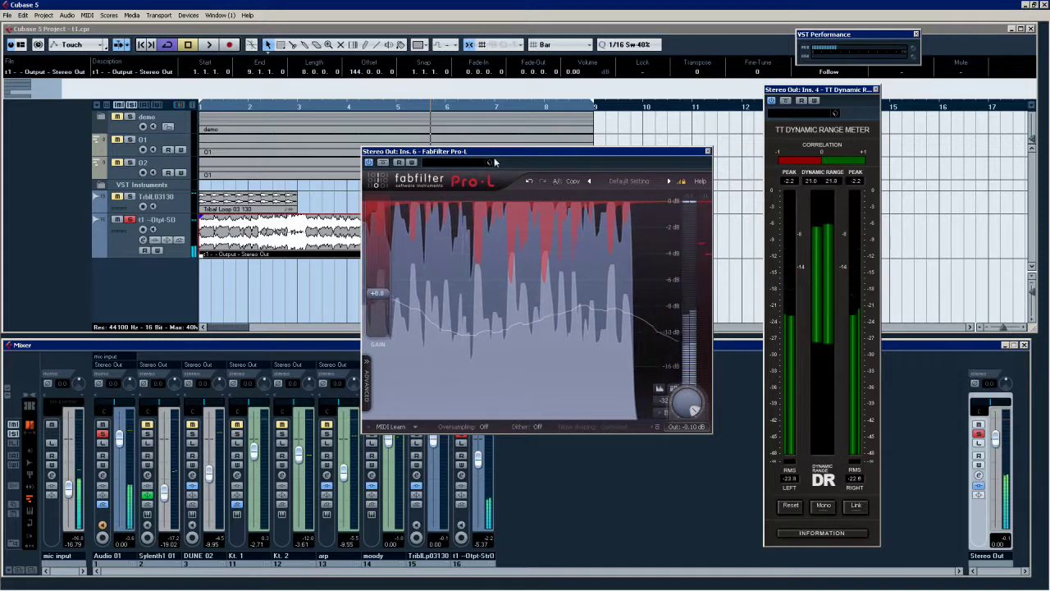
Step: Reposition the Pro-L editor over the arrangement and lower its gain to 3.39 dB during playback, finishing with playback stopped
{"action": "left_click_drag", "start_coordinate": [506, 151], "coordinate": [496, 283]}
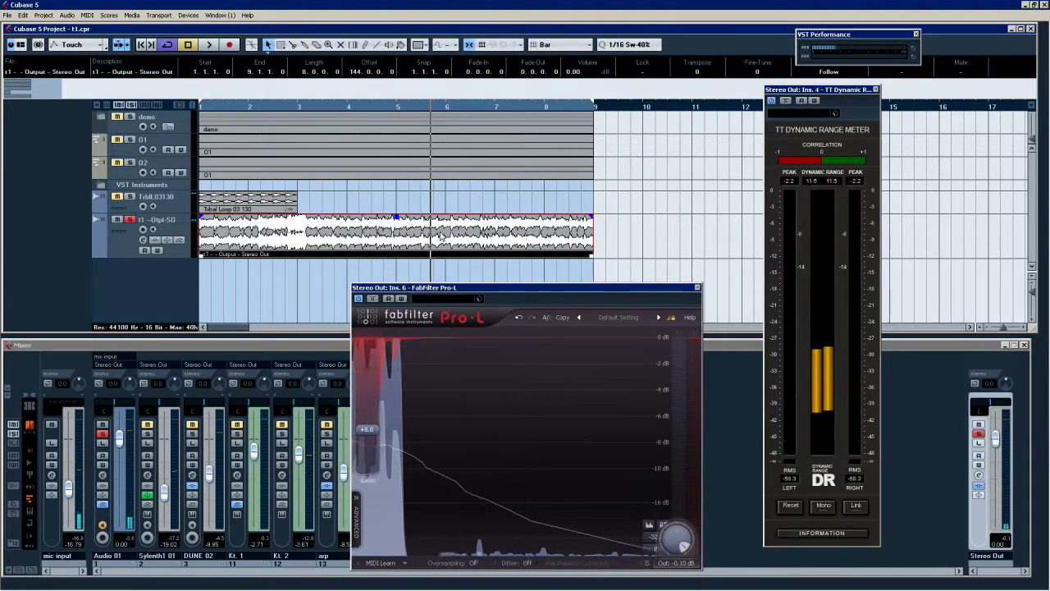
{"action": "left_click_drag", "start_coordinate": [472, 288], "coordinate": [401, 180]}
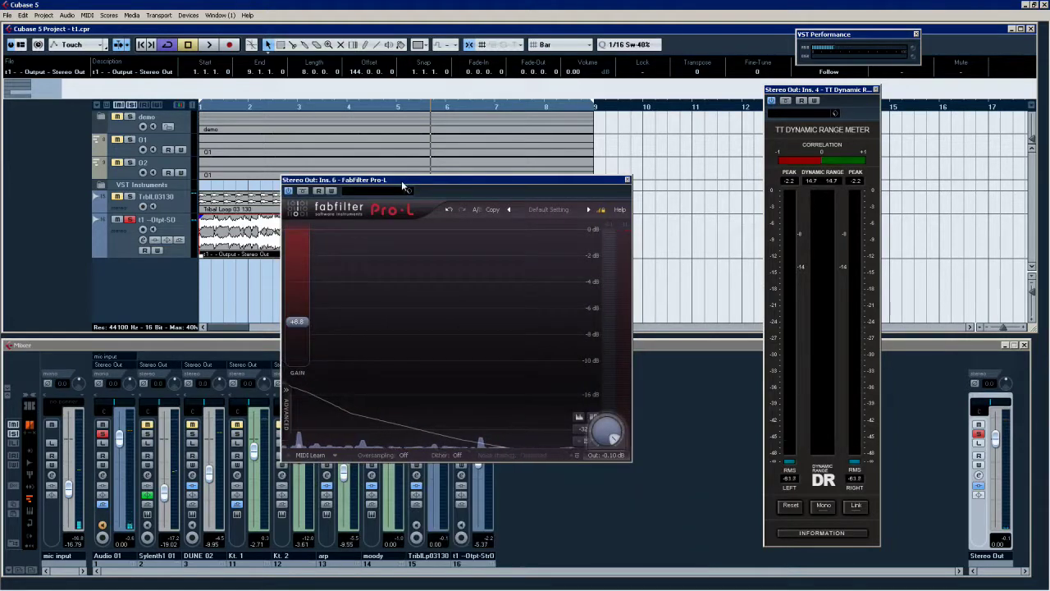
{"action": "mouse_move", "coordinate": [310, 320]}
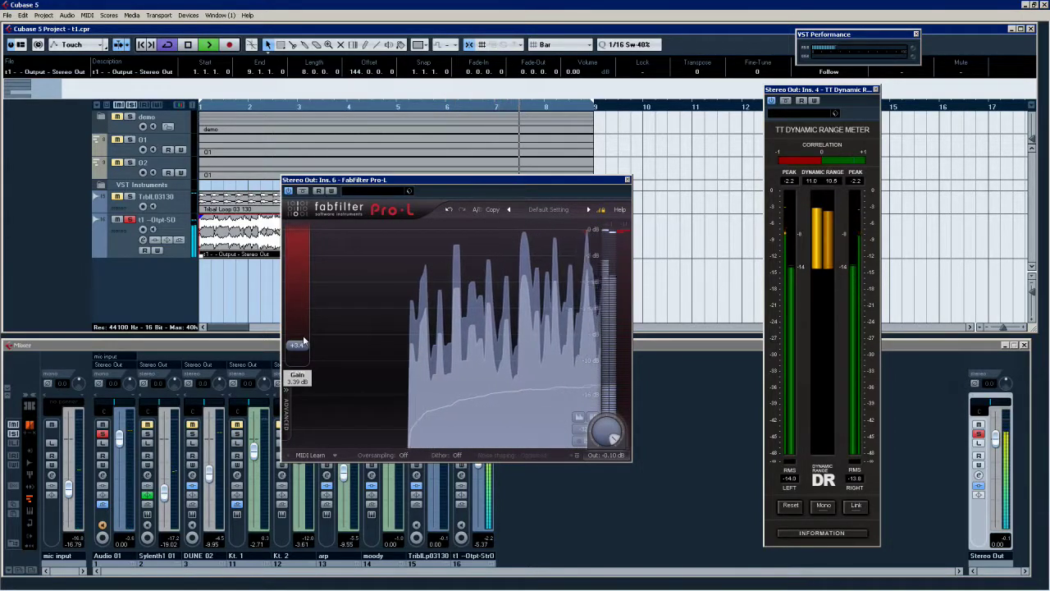
{"action": "key", "text": "space"}
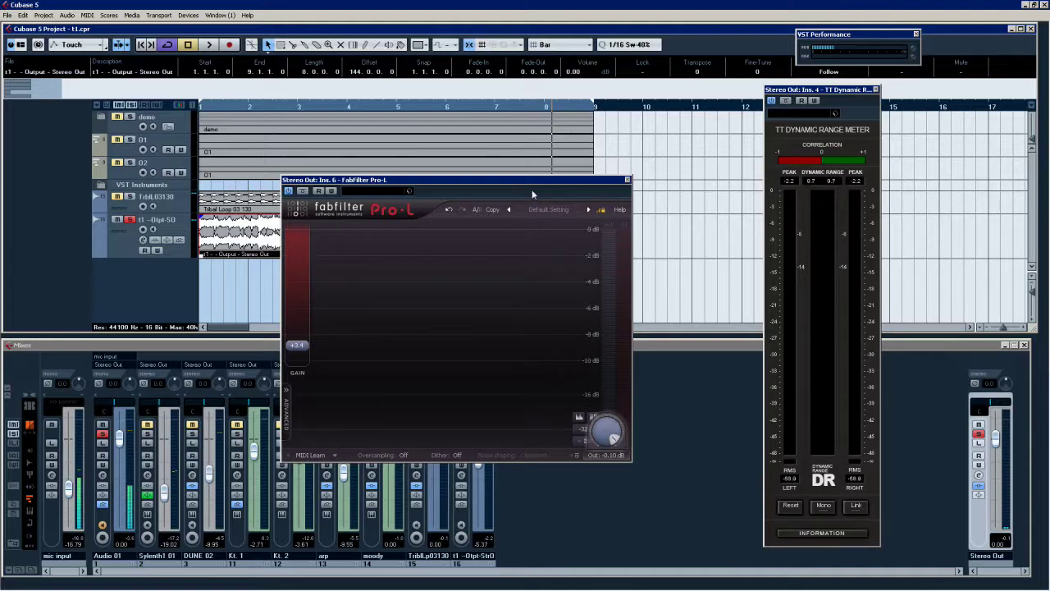
Step: Move the Pro-L editor beside the dynamic range meter and raise its gain to 19.1 dB during playback
{"action": "left_click_drag", "start_coordinate": [525, 180], "coordinate": [604, 135]}
{"action": "key", "text": "space"}
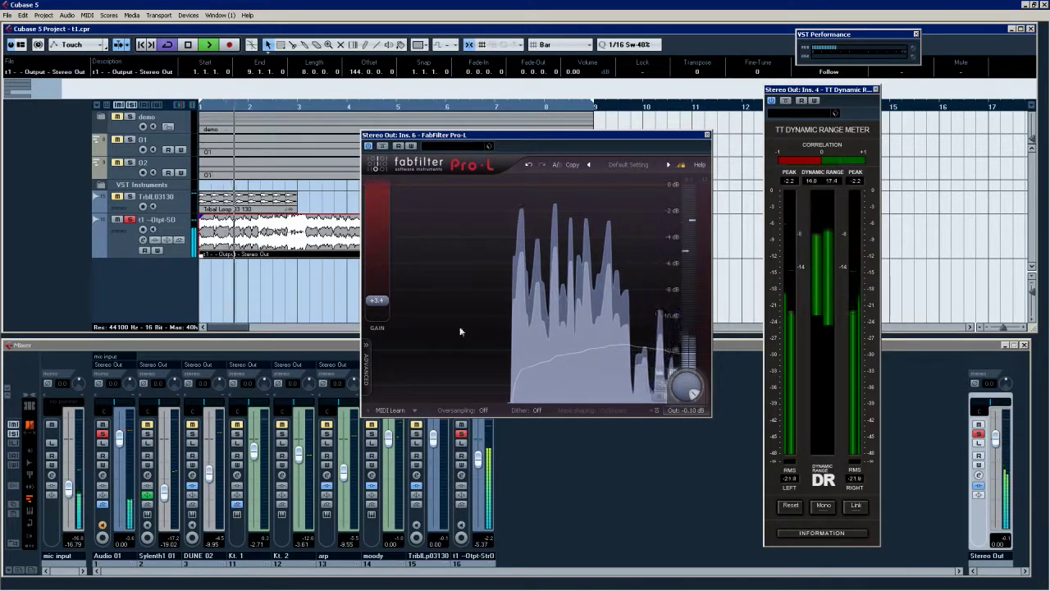
{"action": "left_click_drag", "start_coordinate": [376, 299], "coordinate": [380, 238]}
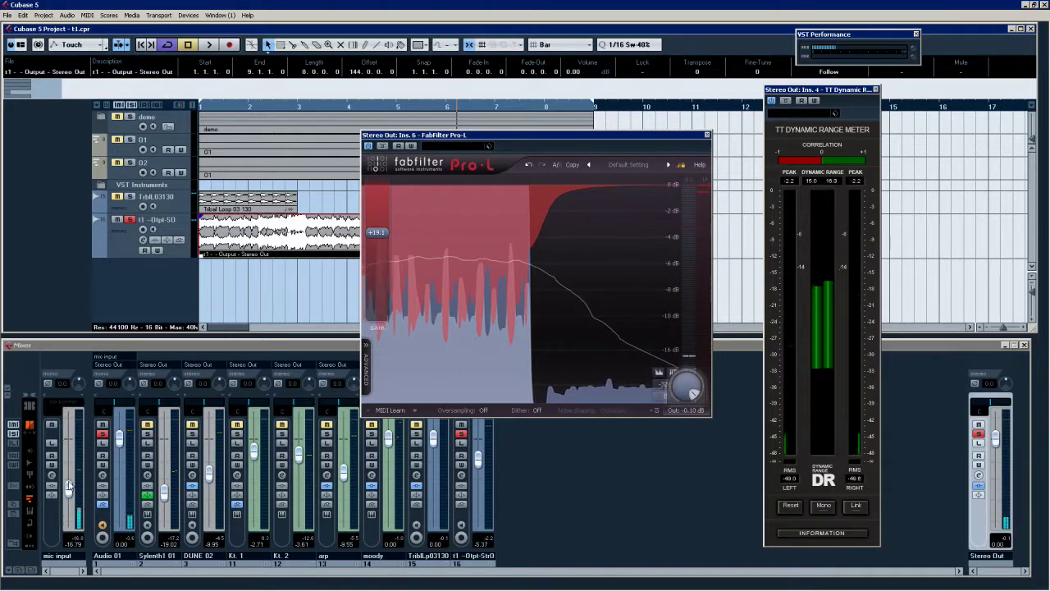
Step: Close the Pro-L and dynamic range meter editors, and deactivate Pro-L on insert 6 in the Stereo Out channel settings
{"action": "left_click", "coordinate": [707, 136]}
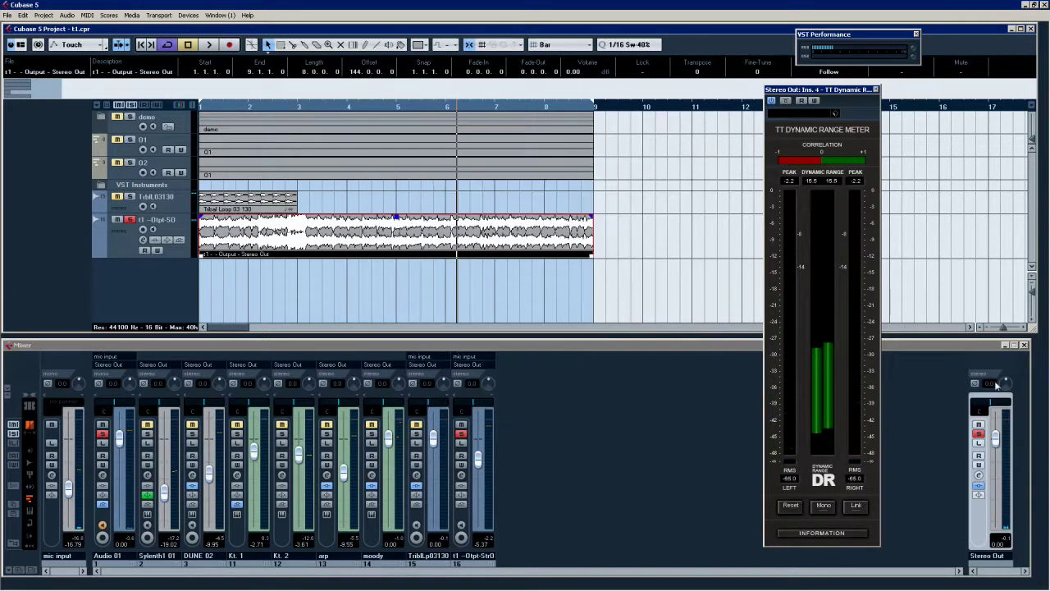
{"action": "left_click", "coordinate": [876, 90]}
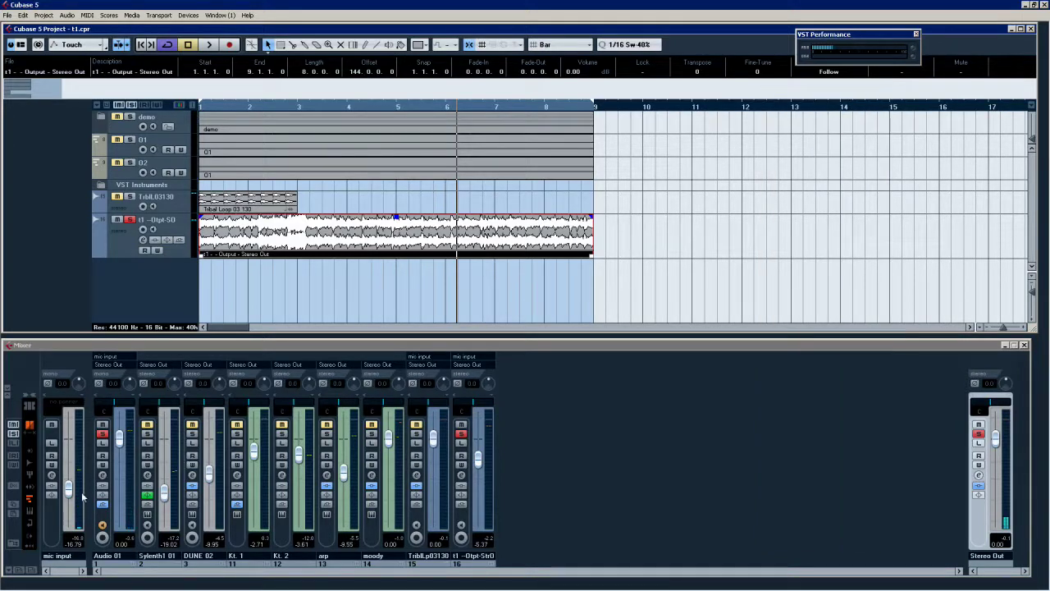
{"action": "left_click", "coordinate": [977, 485]}
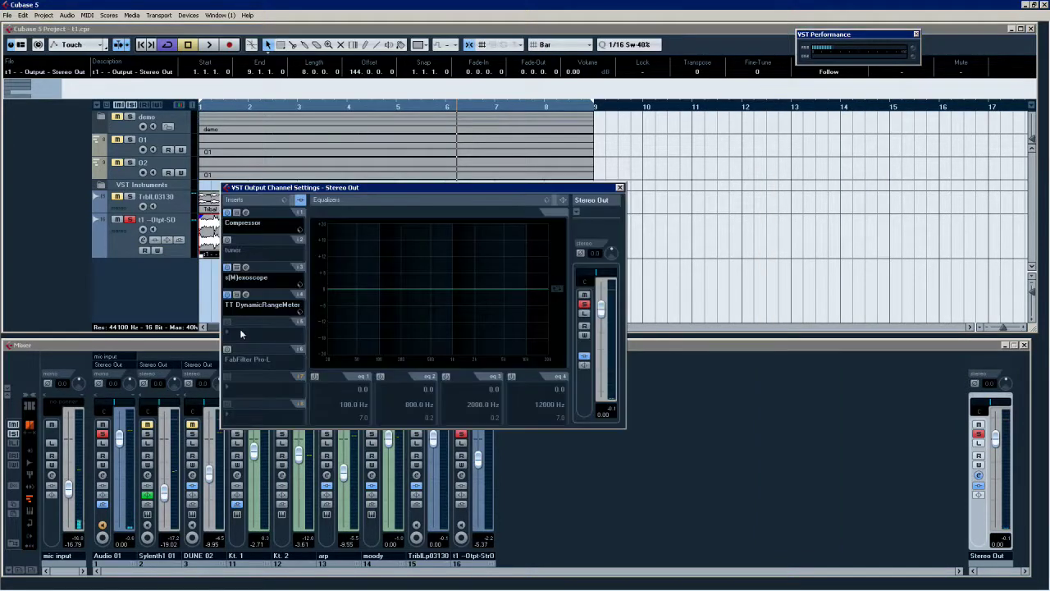